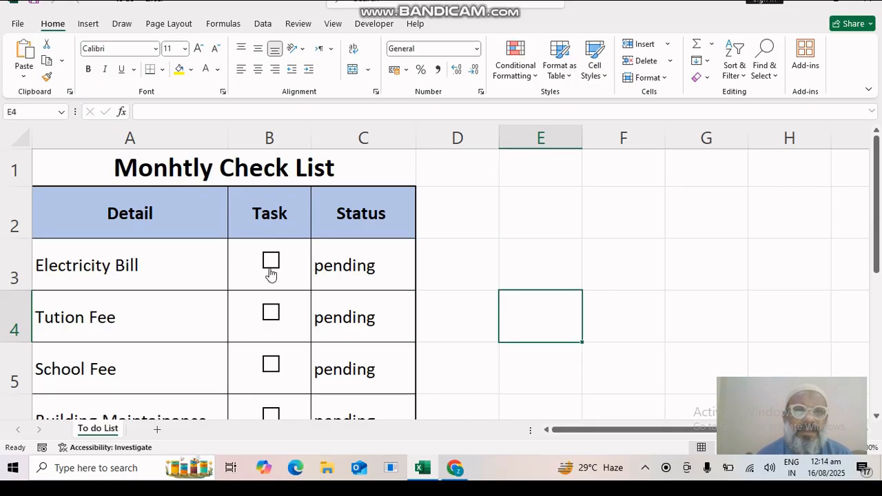
Tick the Electricity Bill and School Fee check boxes in the finished monthly check list
left_click(270, 272)
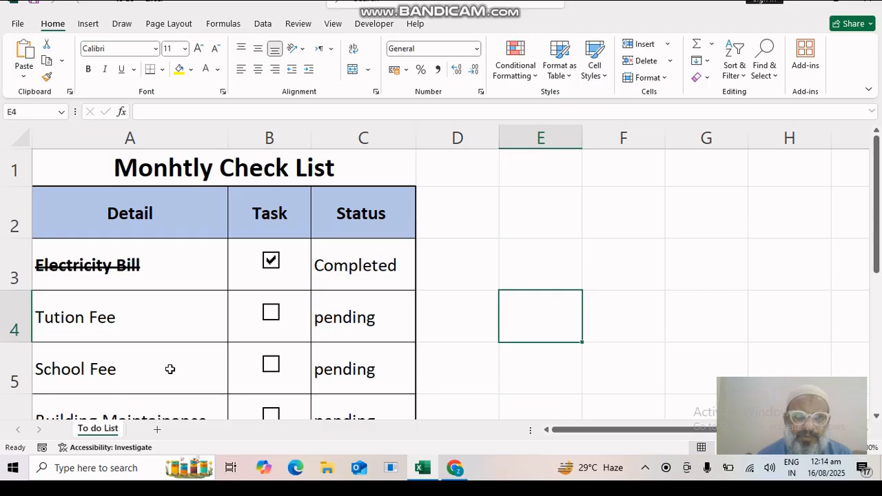
left_click(270, 365)
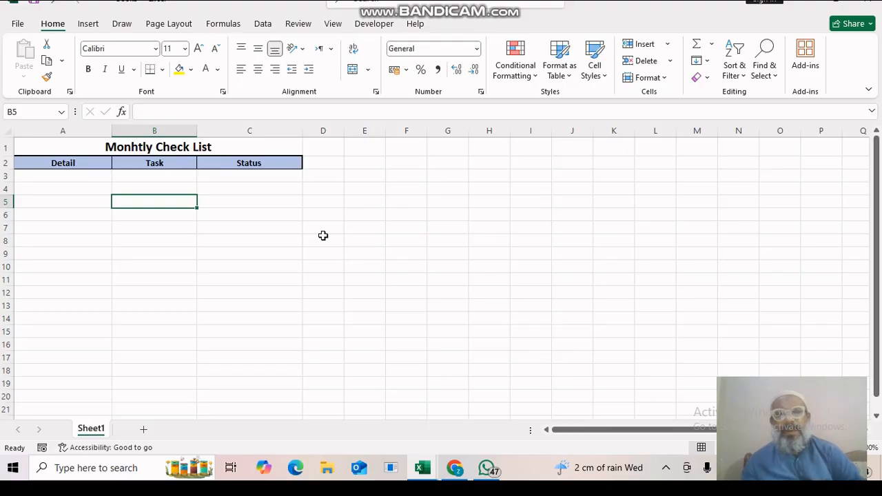
Enter "Electricity Bill" in cell A3 as the first item under the Detail heading
key("Up")
key("Up")
key("Up")
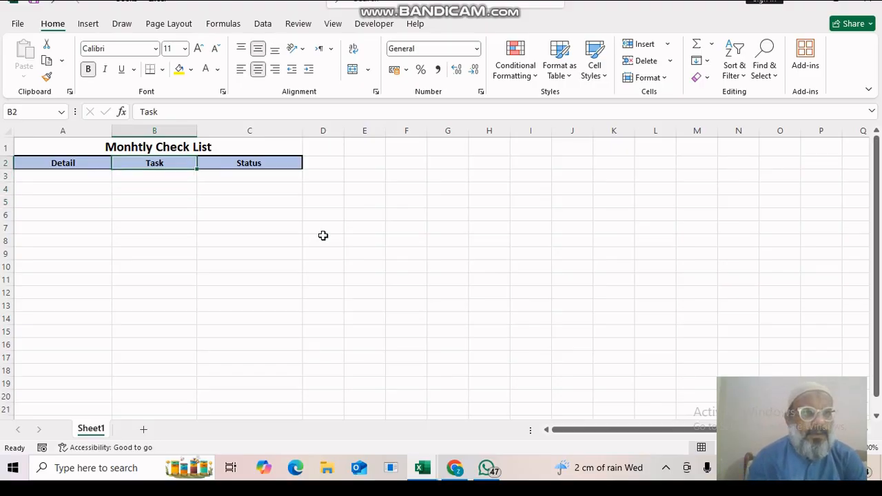
key("Up")
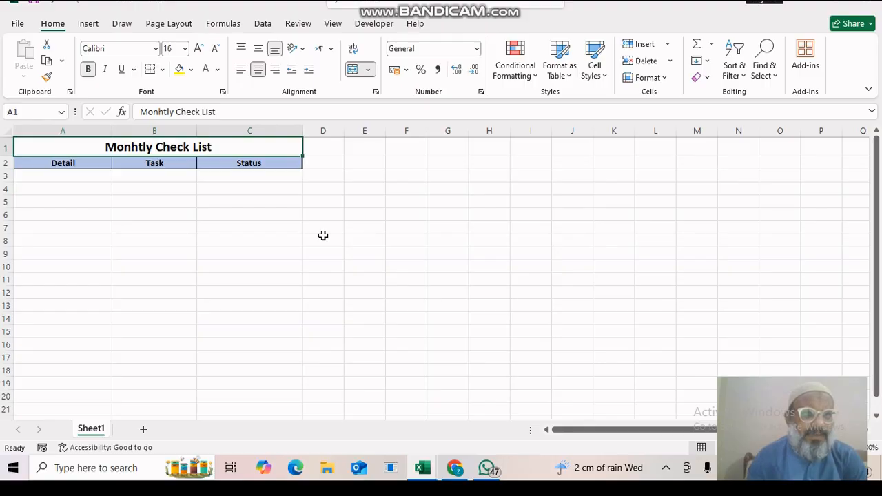
key("Down")
key("Down")
key("Right")
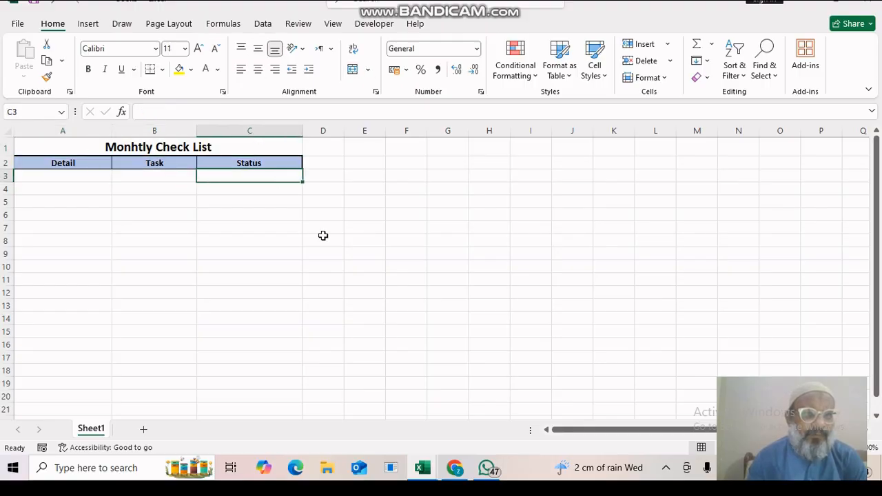
key("Left")
key("Left")
type("Elec")
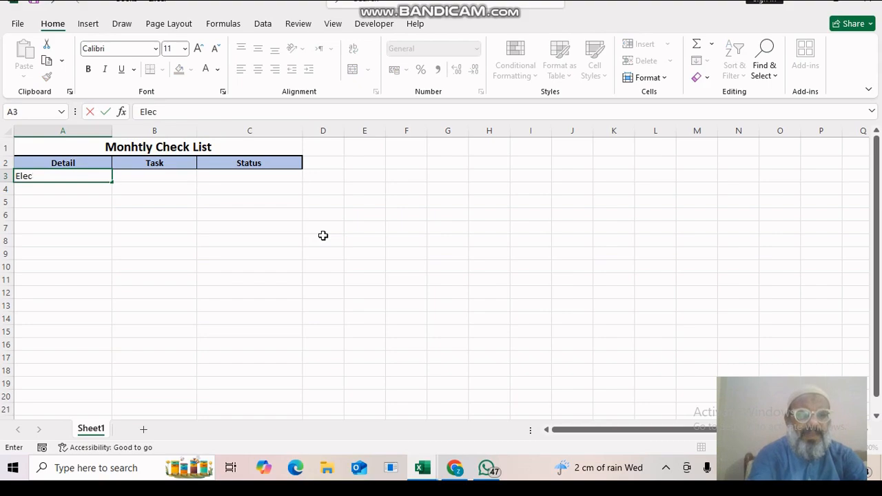
type("tricity Bill")
key("Return")
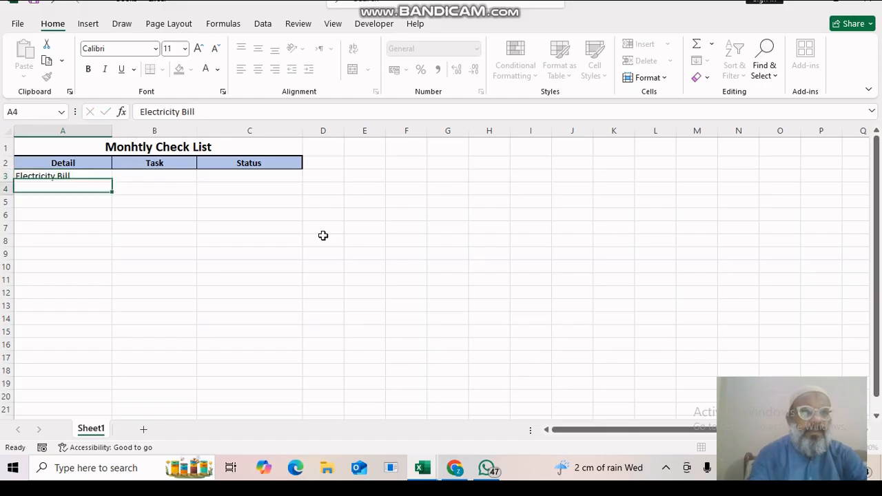
Enter "Building Maintainance" in cell A4 and "School Fee" in cell A5
type("Buildin")
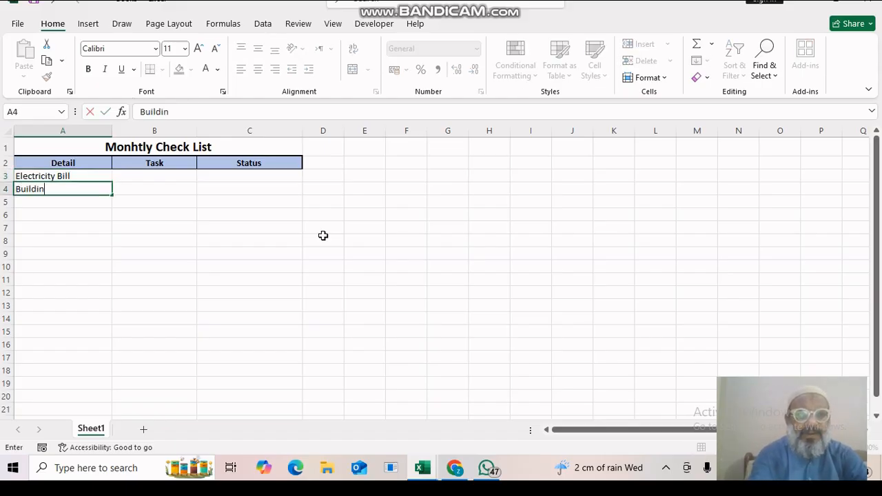
type("g Maintainance")
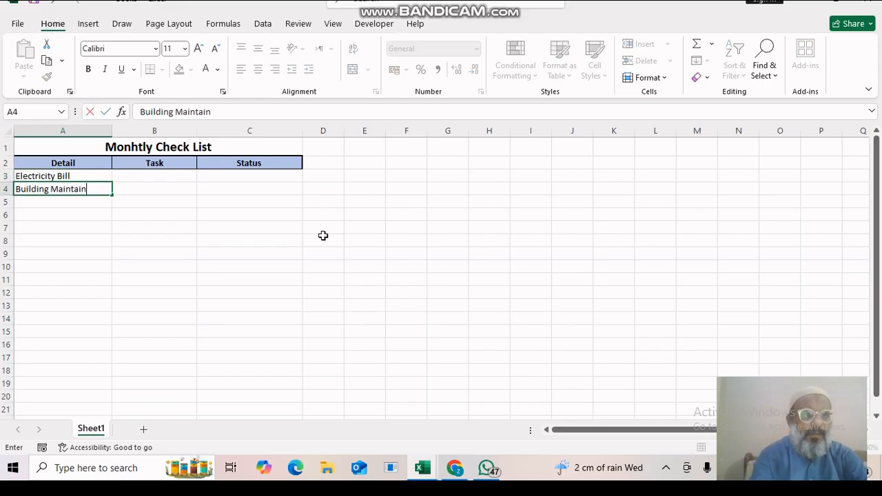
key("Return")
type("Sc")
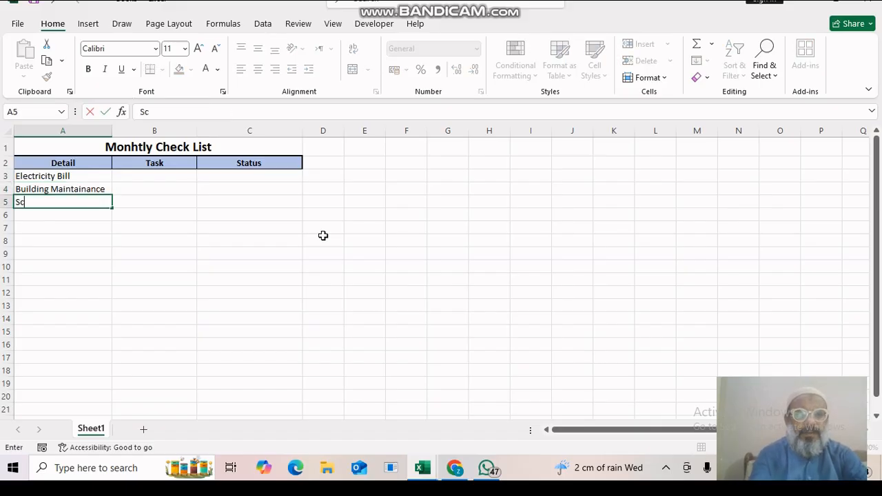
type("hool")
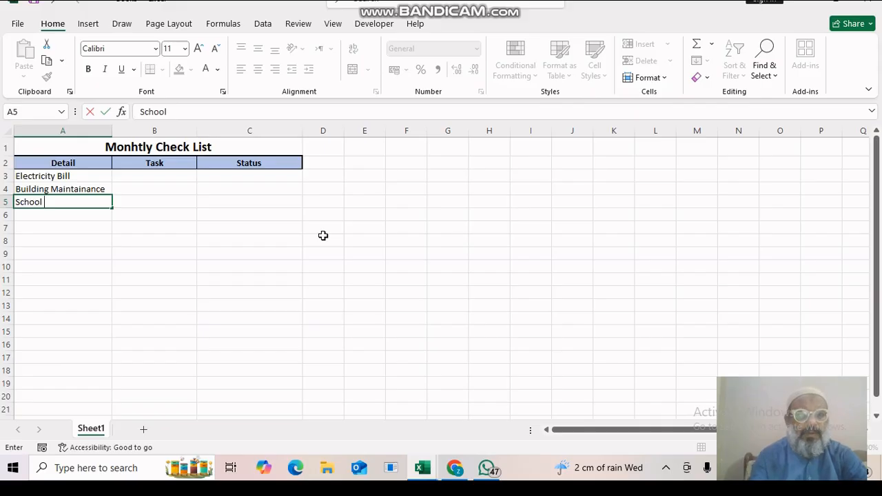
type(" Fee")
key("Return")
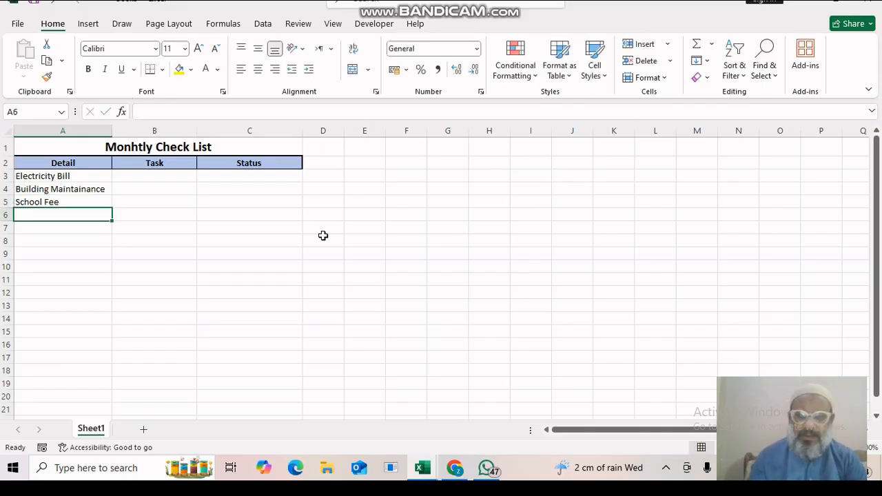
Set the row height of the table range A2:C5 to 30 and apply all borders to it
key("Up")
key("Up")
key("Up")
key("Up")
key("shift+Down")
key("shift+Down")
key("shift+Down")
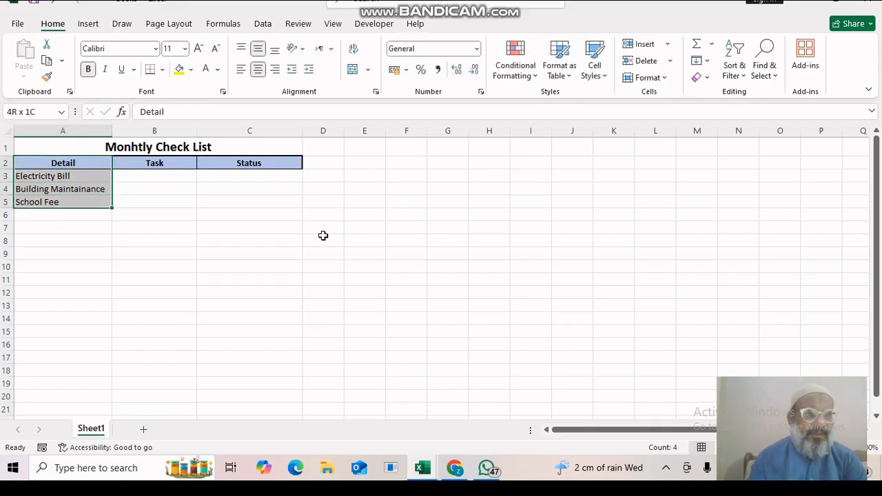
key("shift+Right")
key("shift+Right")
key("shift+Right")
key("shift+Left")
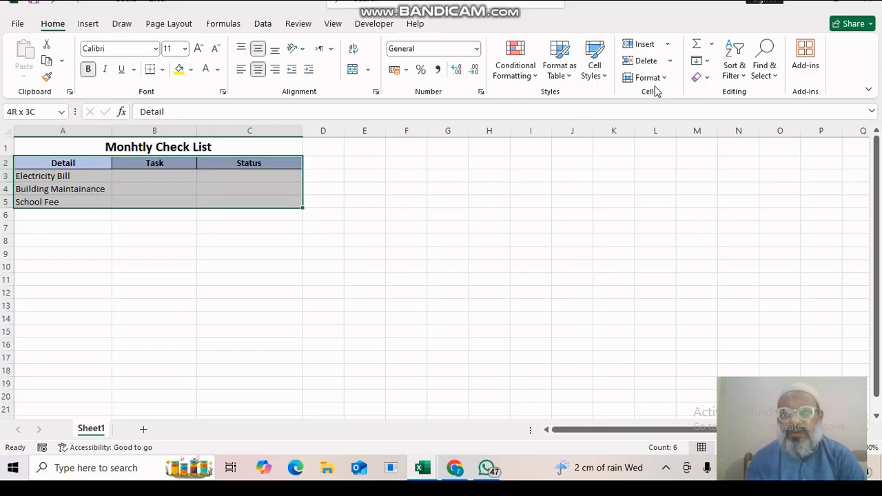
left_click(658, 78)
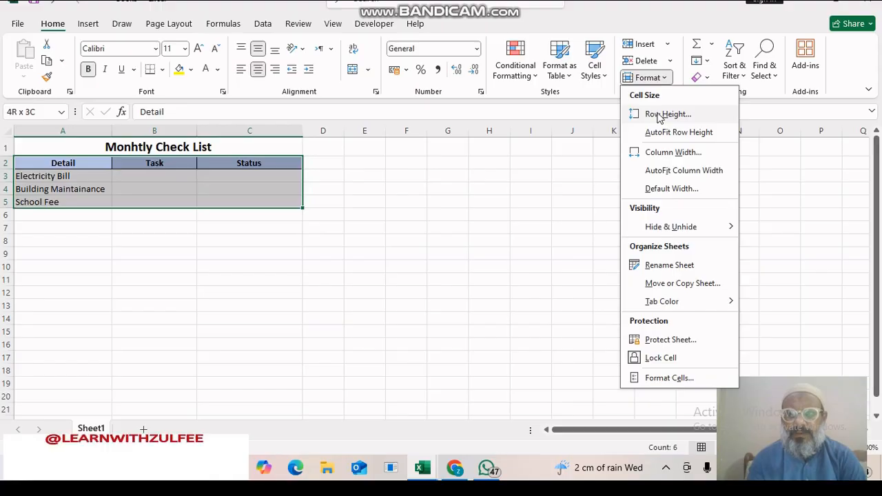
left_click(659, 115)
type("30")
key("Return")
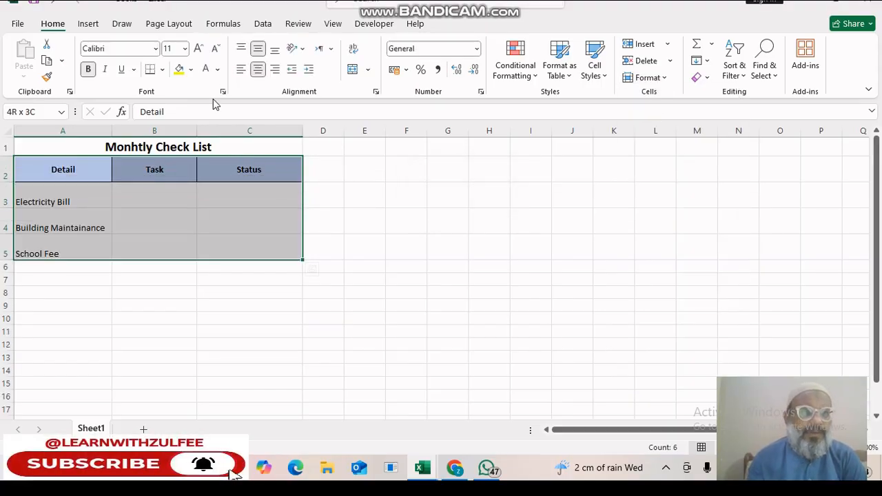
left_click(162, 69)
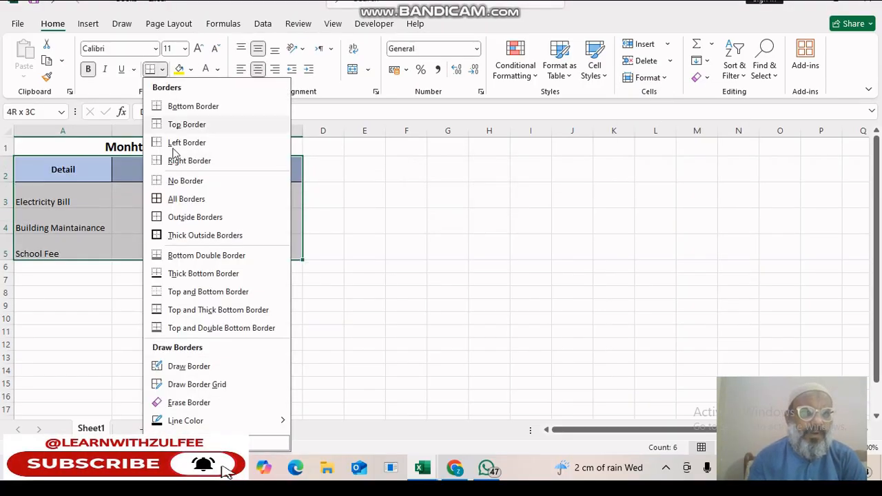
left_click(176, 199)
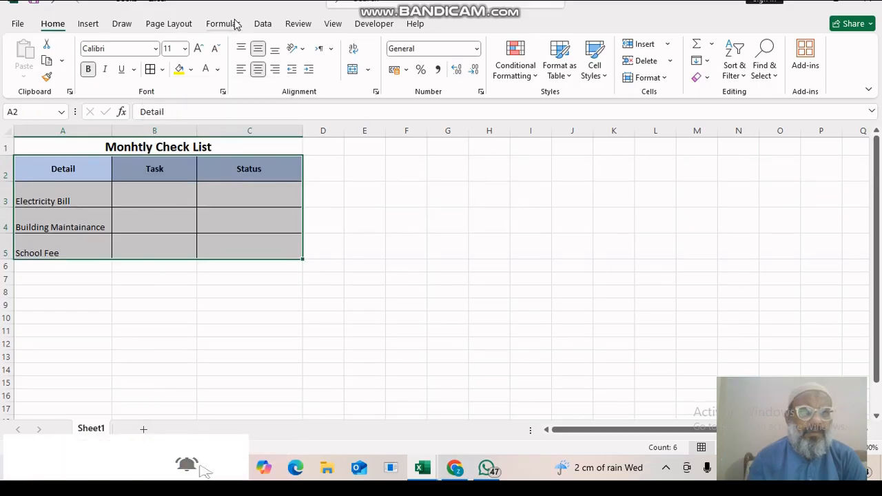
Set the worksheet magnification to 200%
left_click(332, 24)
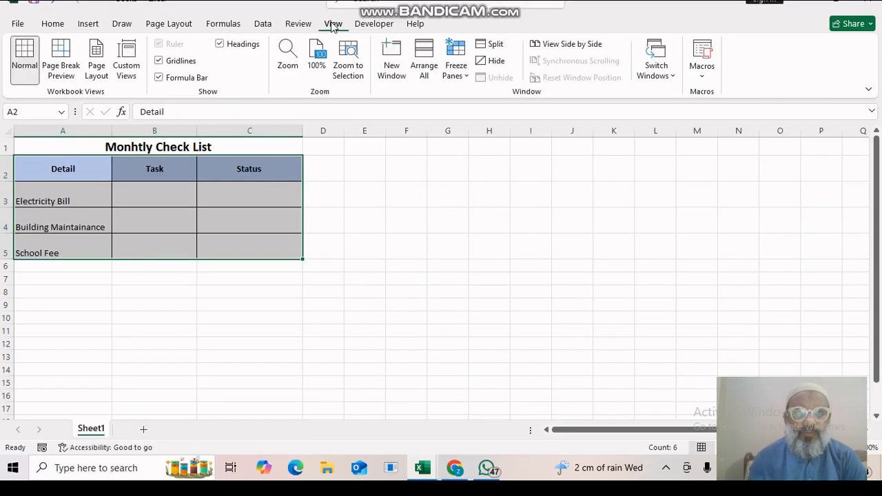
left_click(288, 56)
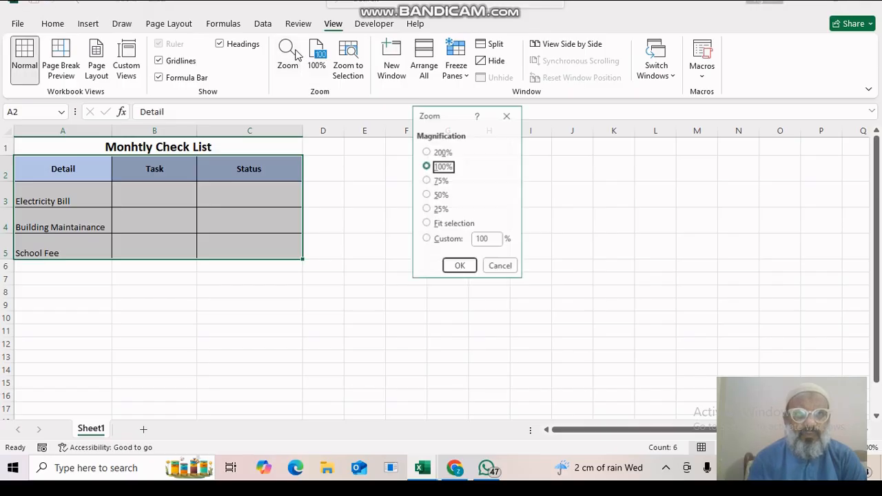
left_click(437, 153)
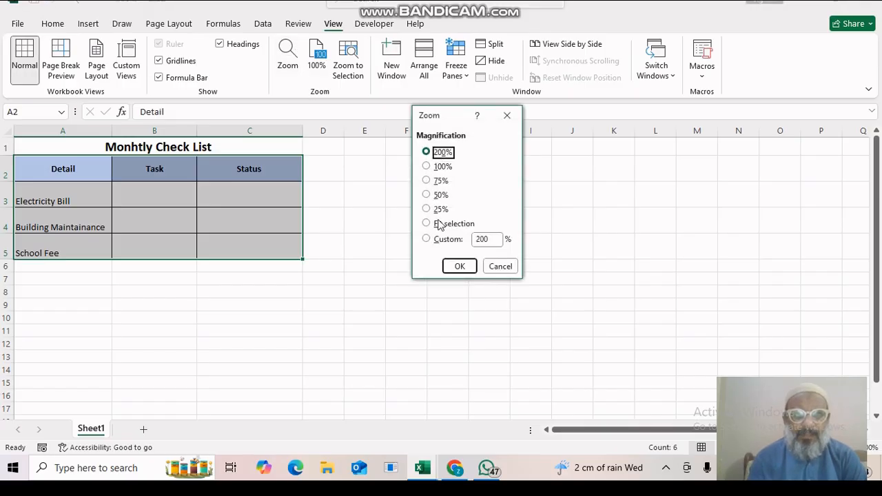
left_click(458, 267)
Insert a Check Box form control inside cell B3 in the Electricity Bill row
left_click(365, 256)
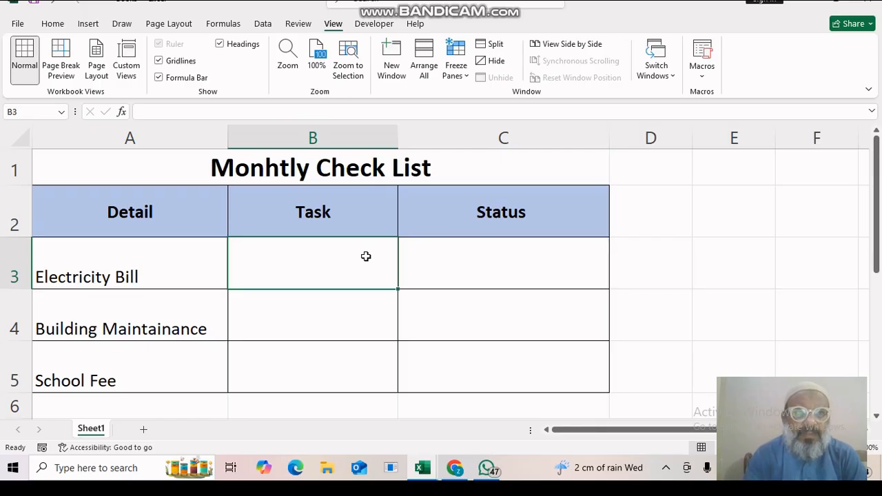
left_click(29, 26)
left_click(14, 28)
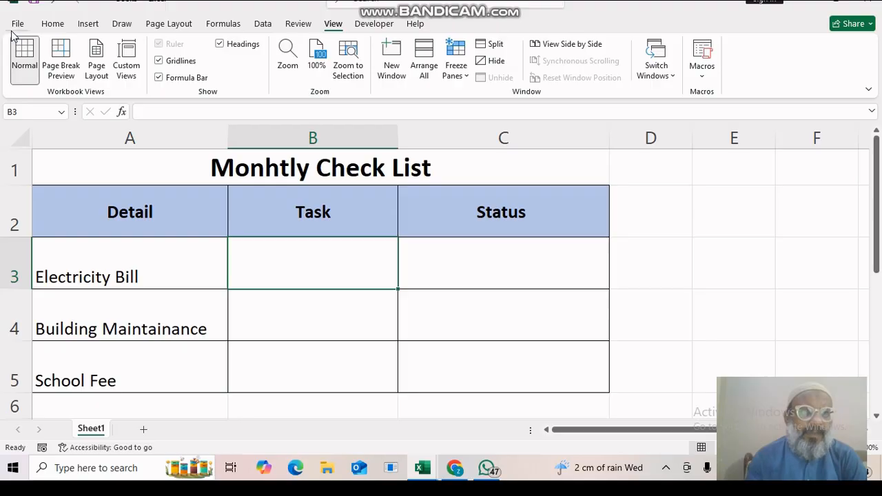
left_click(375, 26)
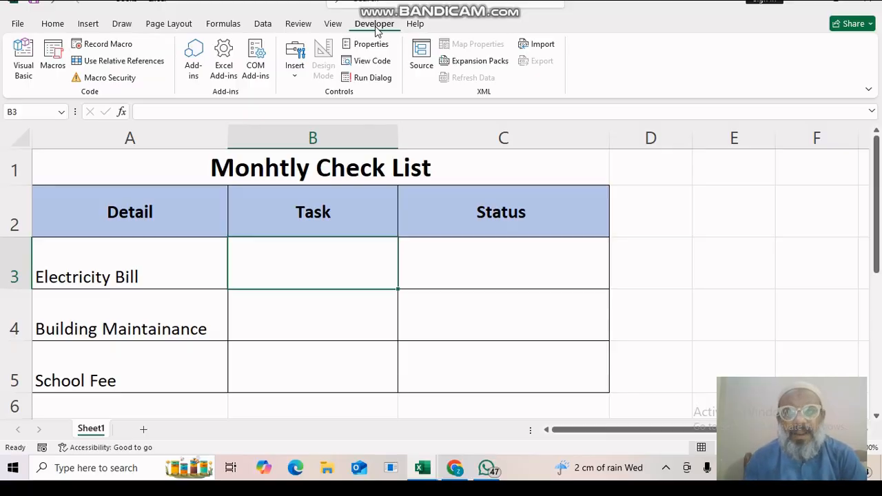
left_click(297, 69)
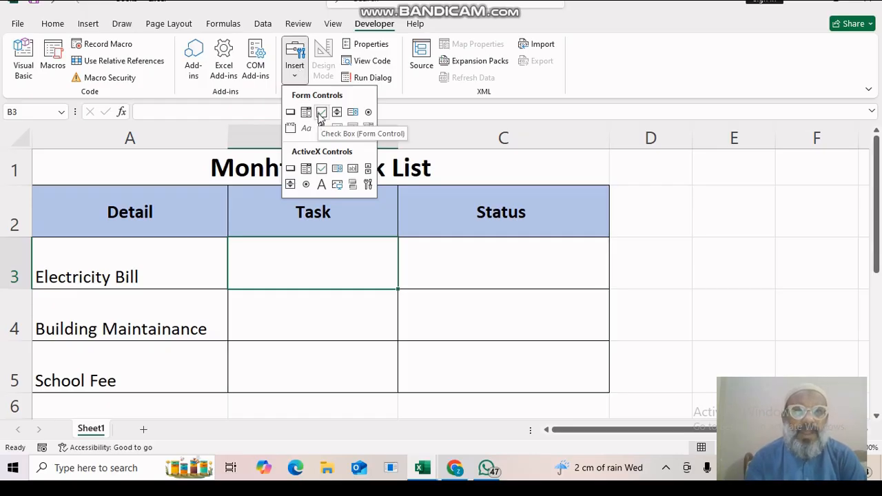
left_click(320, 112)
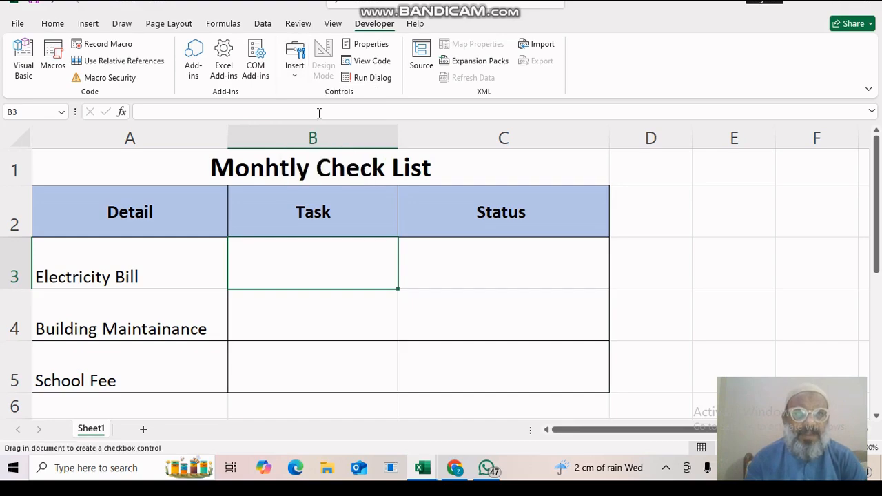
left_click_drag(255, 243, 384, 283)
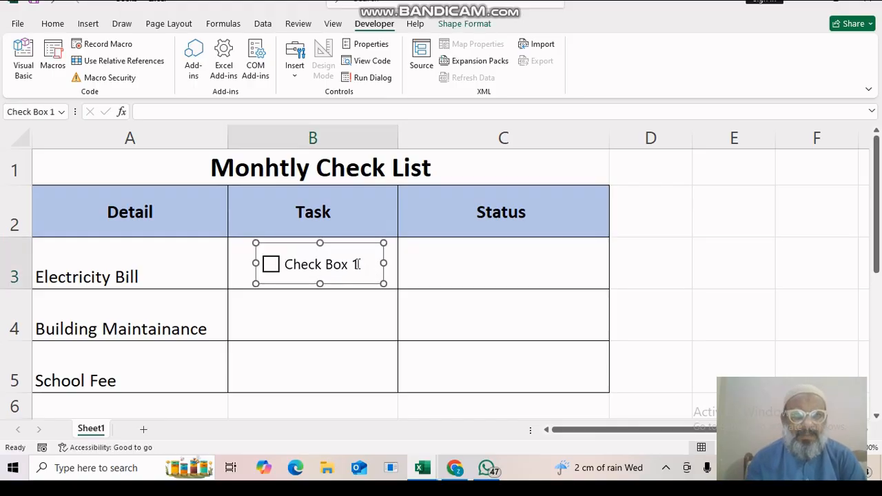
Delete the whole caption text of the check box in B3, leaving only the box
left_click(357, 264)
key("Delete")
key("Delete")
key("Delete")
key("Delete")
key("Delete")
key("Delete")
key("Delete")
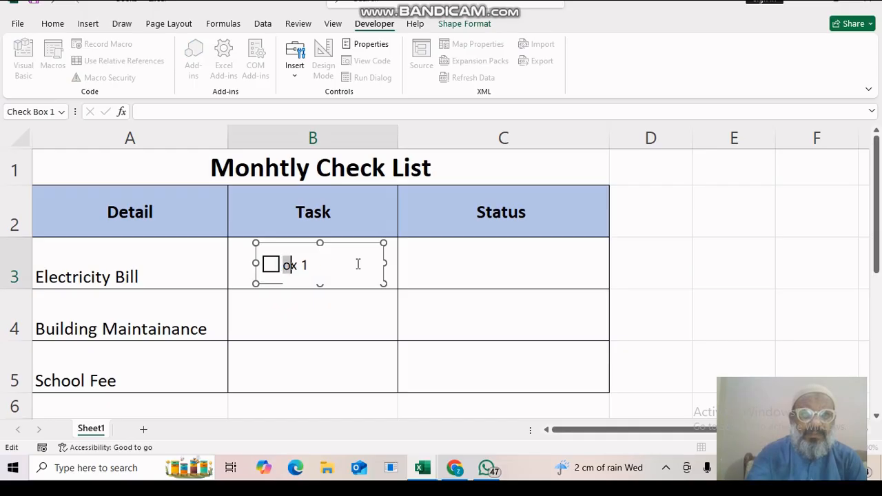
key("Delete")
key("Delete")
key("Delete")
key("Delete")
Shrink the check box frame to fit the box and centre it in B3 within a narrower column B
left_click(383, 263)
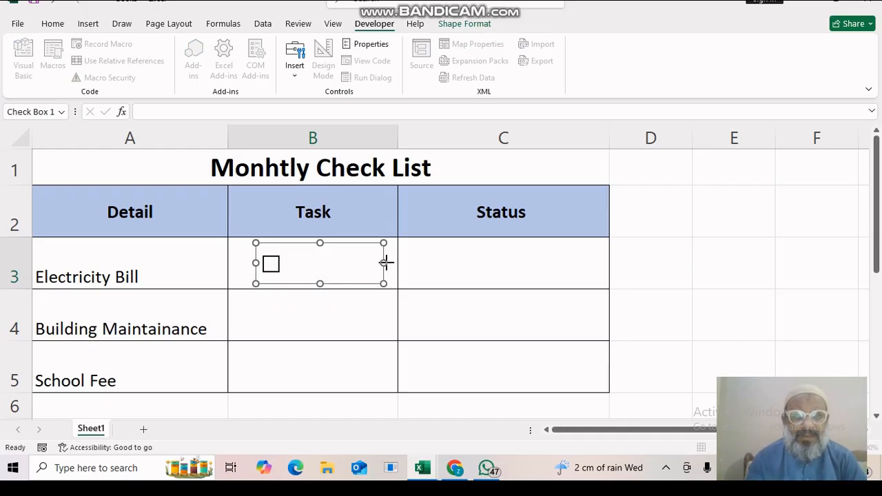
left_click_drag(384, 263, 323, 247)
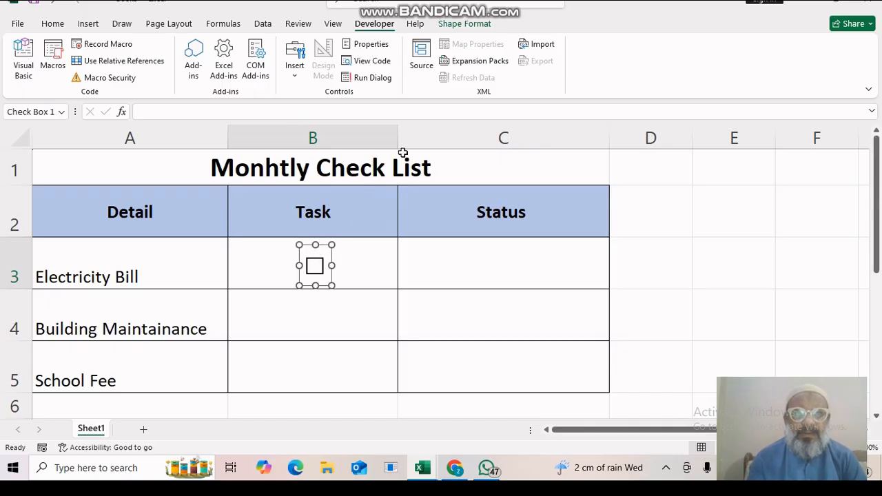
left_click_drag(398, 132, 363, 137)
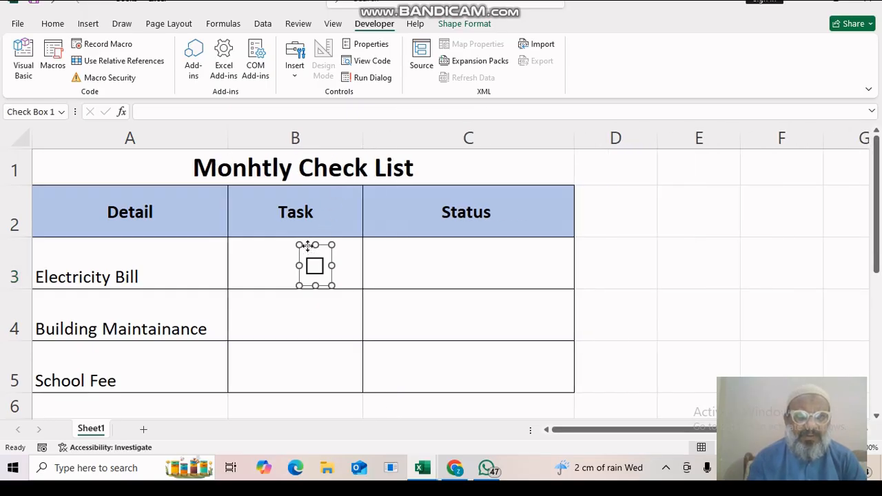
left_click_drag(306, 246, 282, 248)
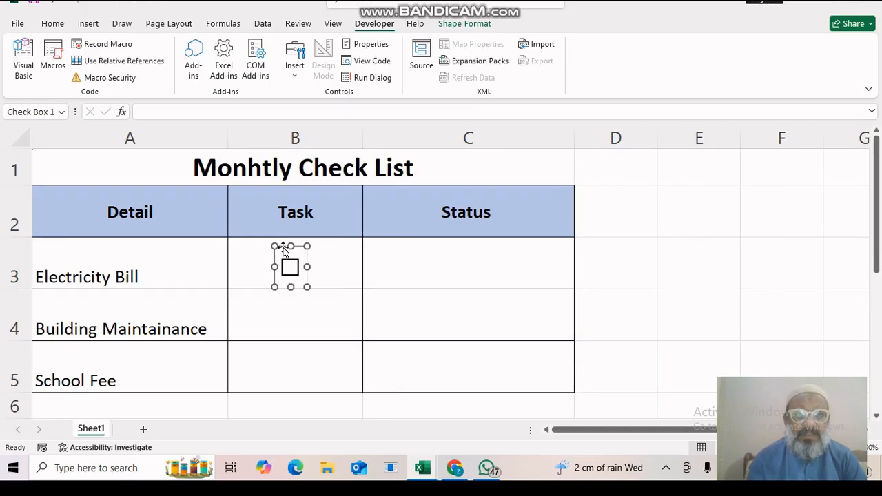
Fill the check box from B3 down to B5 and tick the one for Electricity Bill
left_click(334, 266)
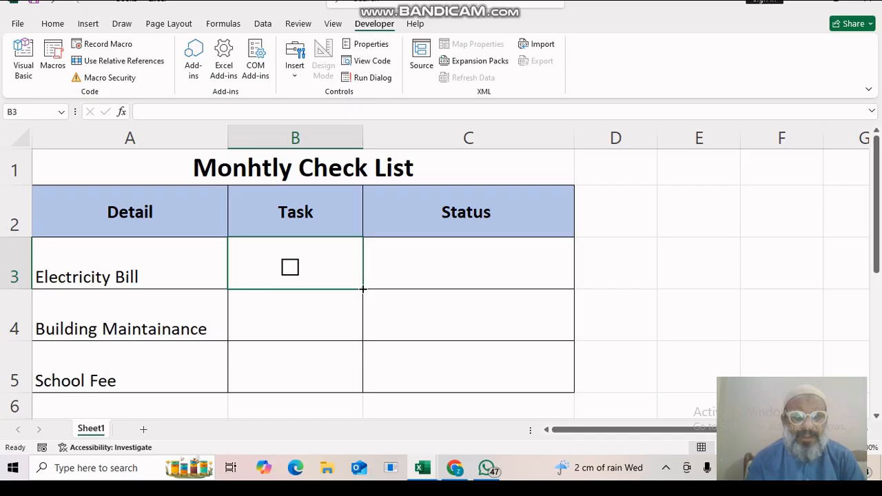
left_click_drag(363, 289, 365, 378)
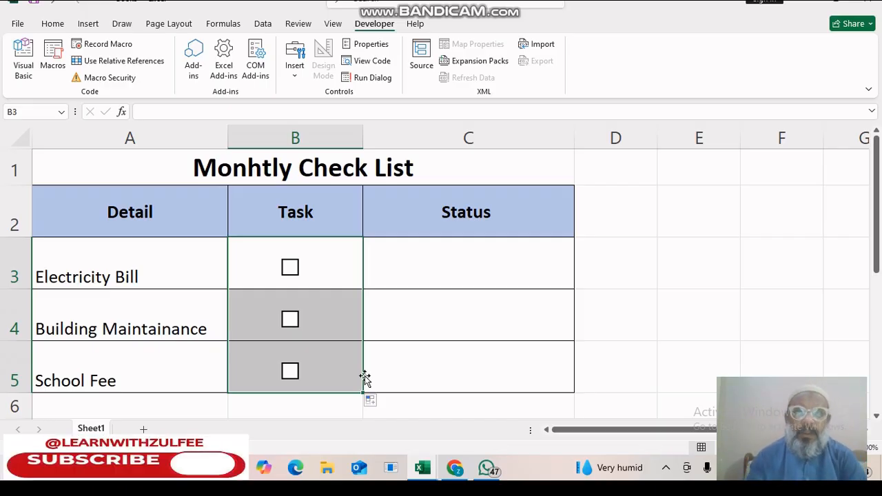
left_click(292, 277)
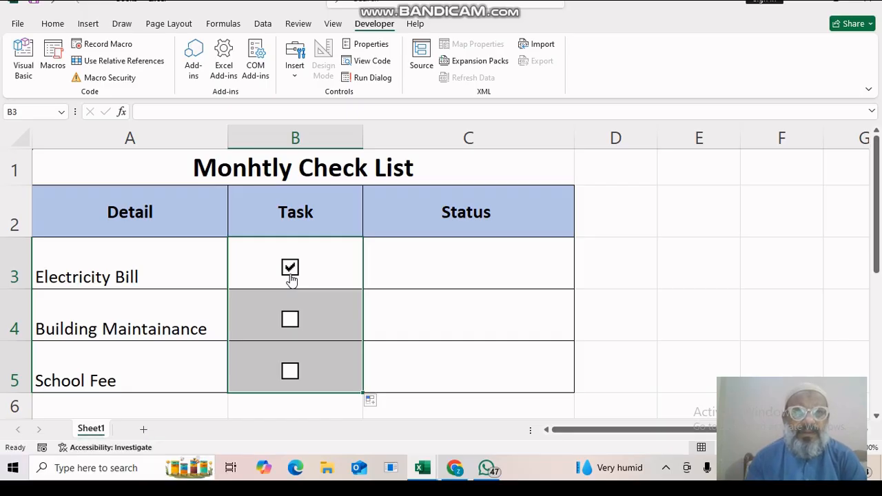
Set the Electricity Bill check box's value to Checked and link it to cell $B$3, and untick it in the sheet
left_click(292, 277)
right_click(291, 277)
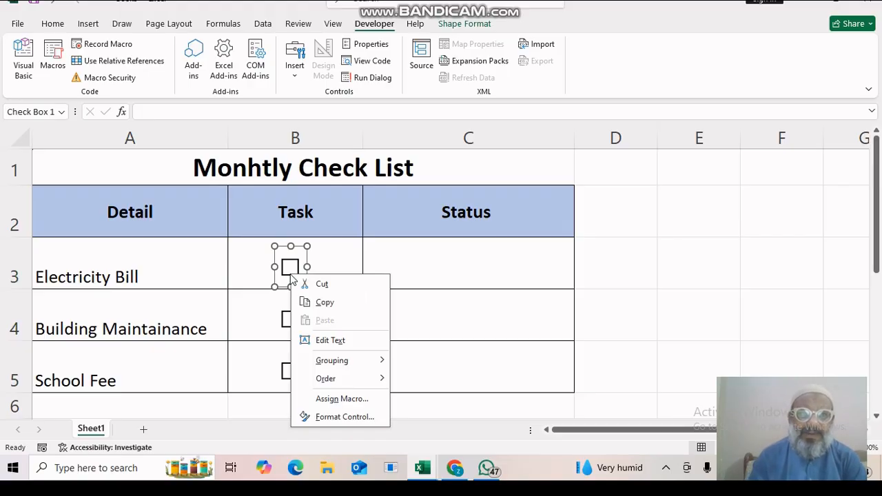
left_click(328, 417)
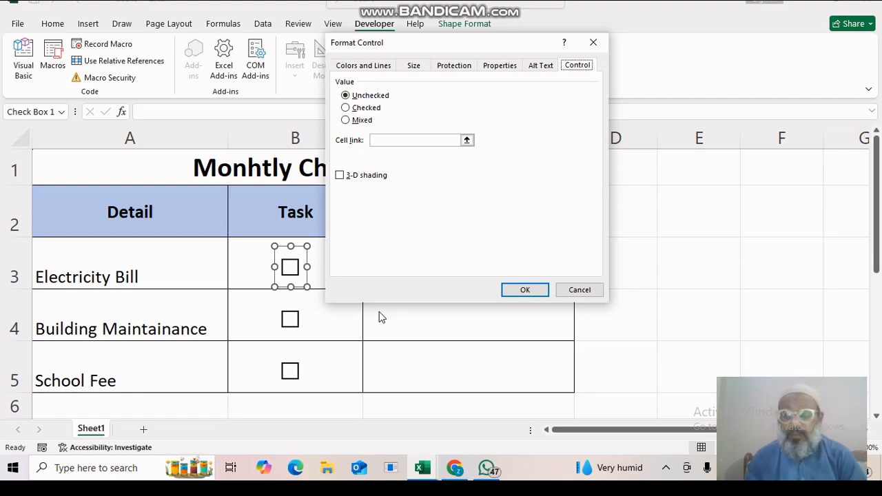
left_click(361, 111)
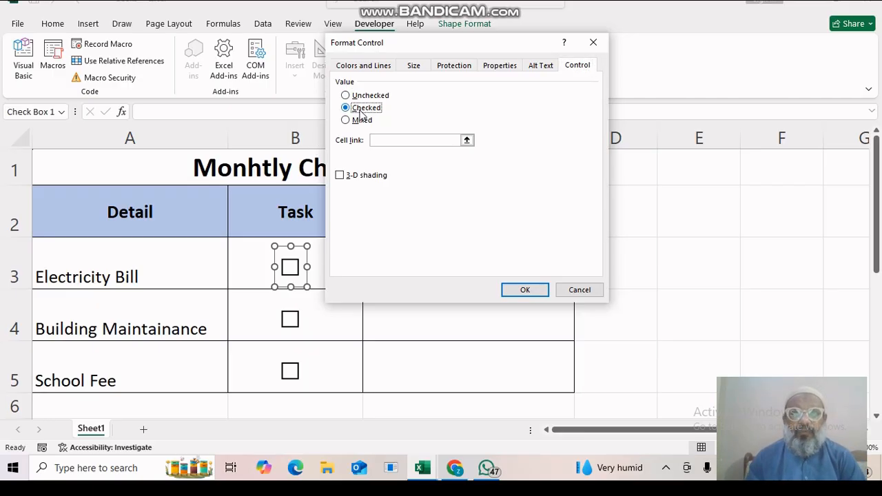
left_click(384, 140)
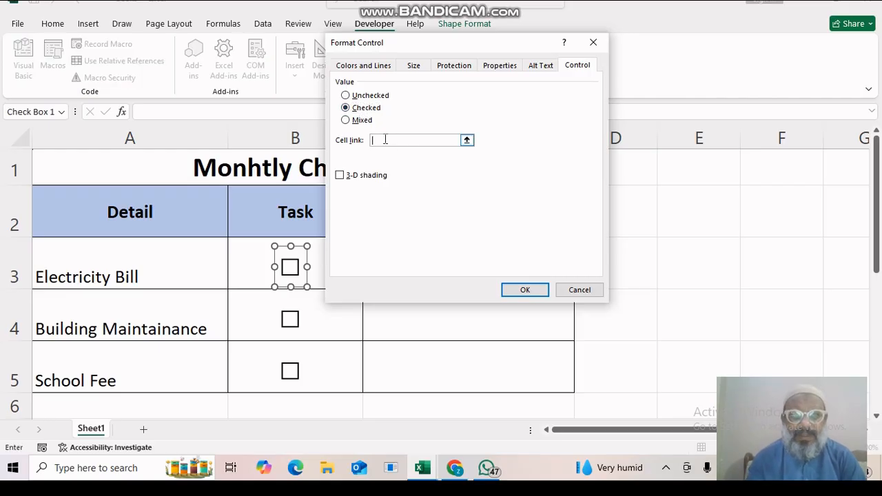
left_click(245, 256)
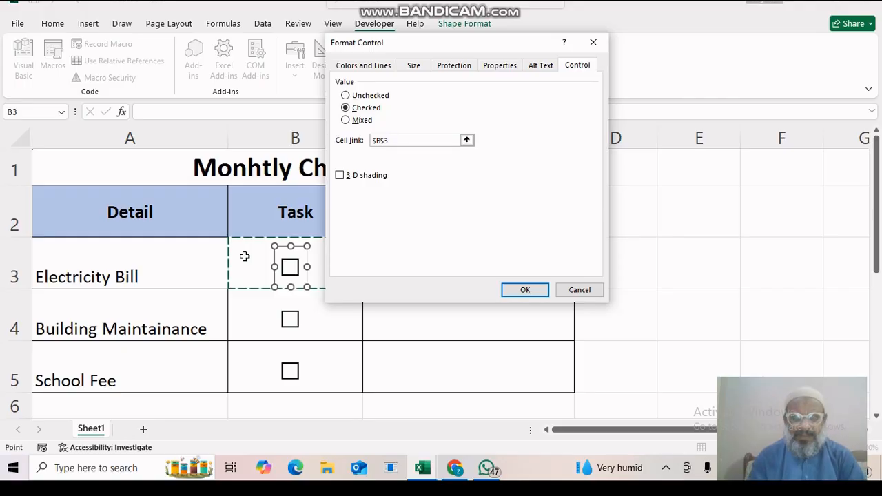
left_click(521, 290)
left_click(685, 268)
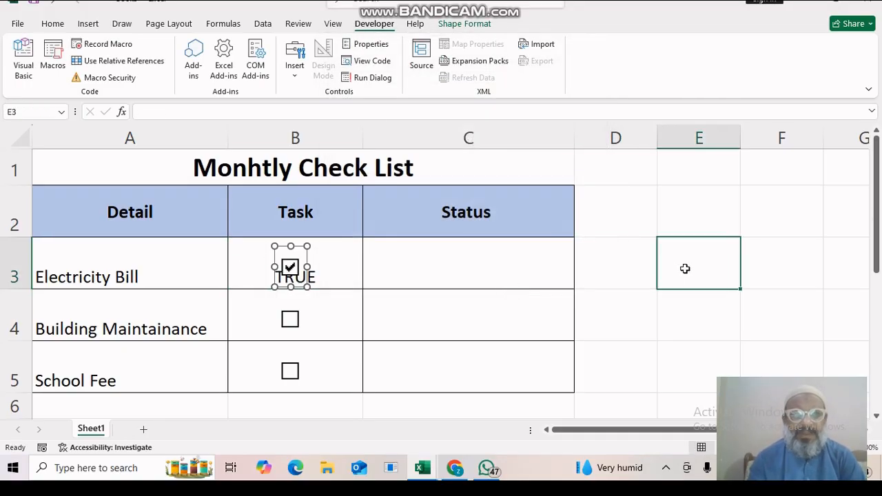
left_click(291, 271)
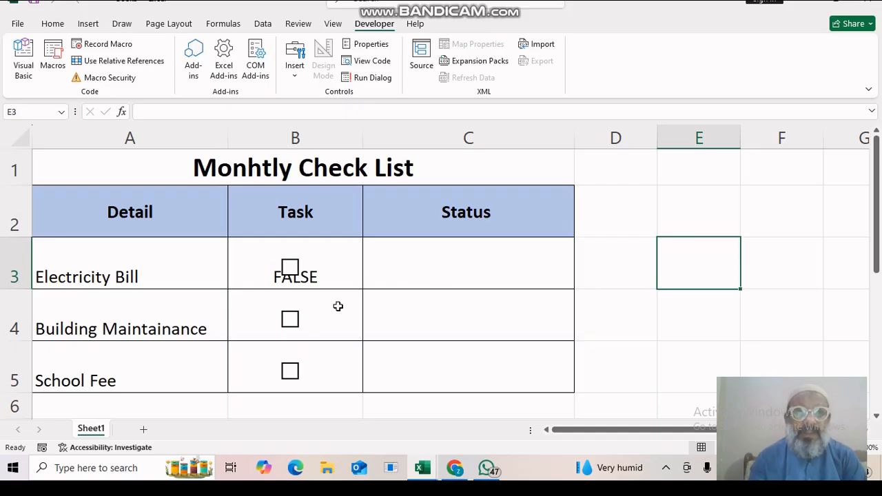
Set the Building Maintainance check box's value to Checked and link it to cell $B$4
right_click(292, 321)
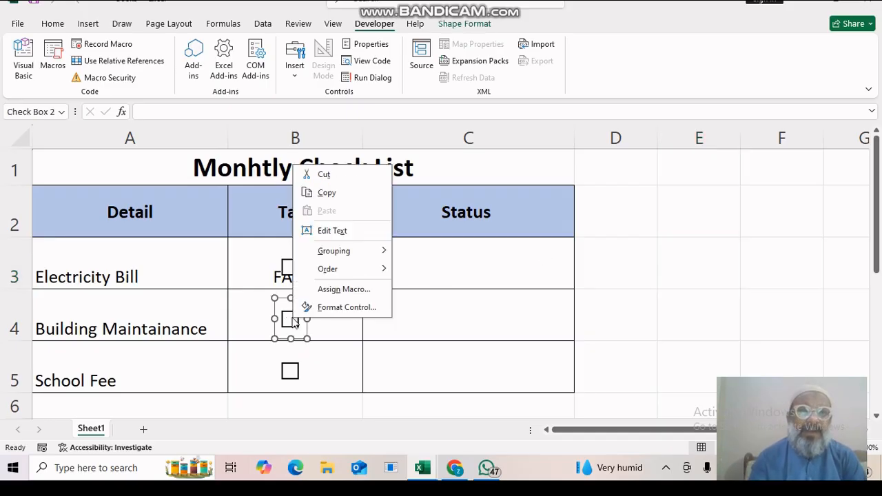
left_click(335, 308)
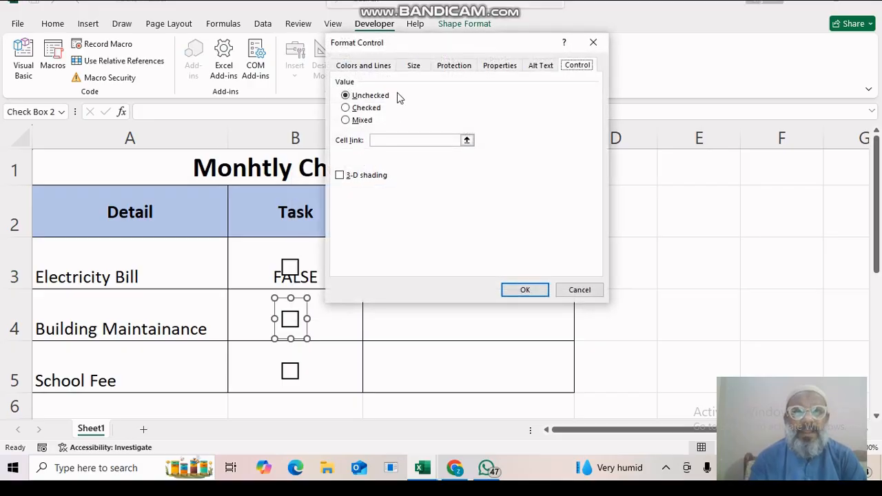
left_click(380, 110)
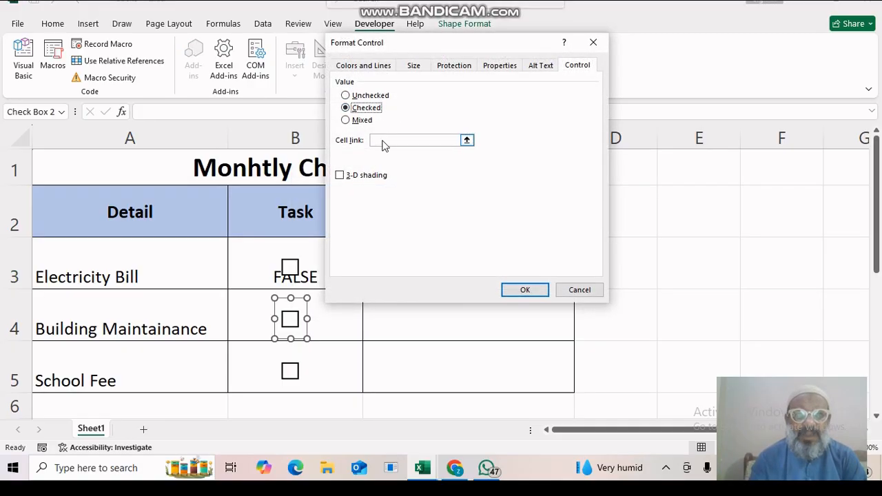
left_click(383, 140)
left_click(336, 317)
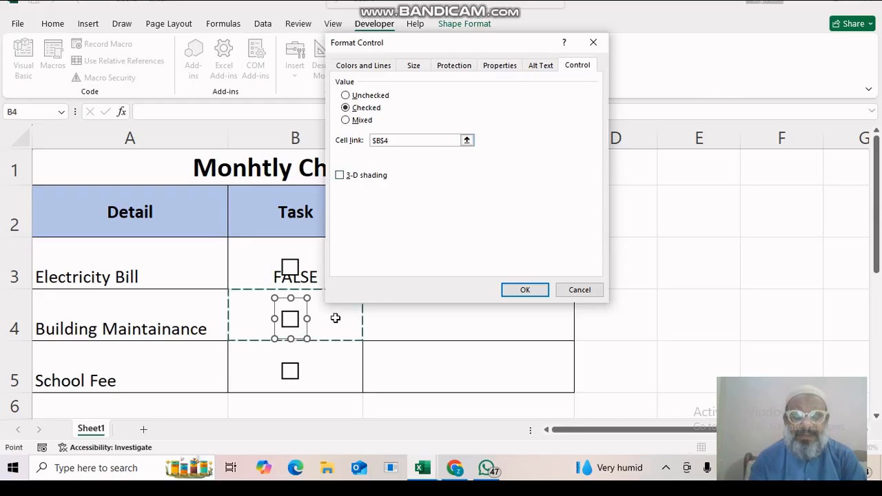
left_click(521, 289)
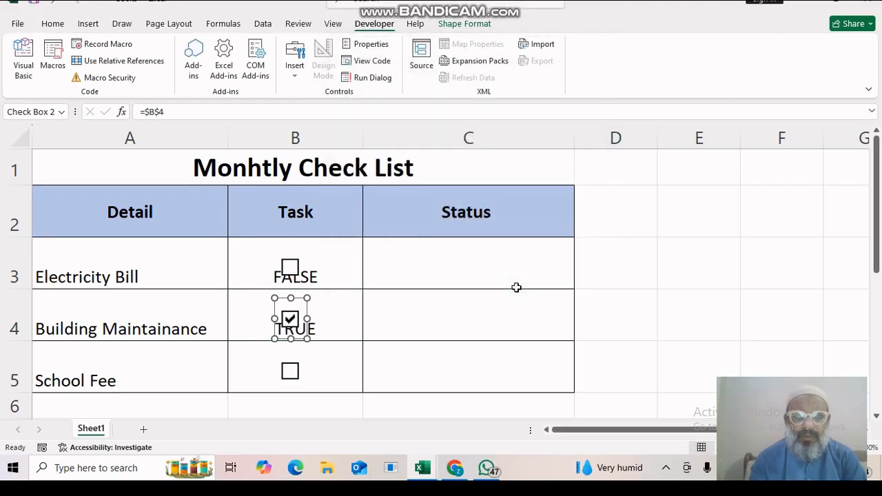
Set the School Fee check box's value to Checked and link it to cell $B$5
right_click(290, 377)
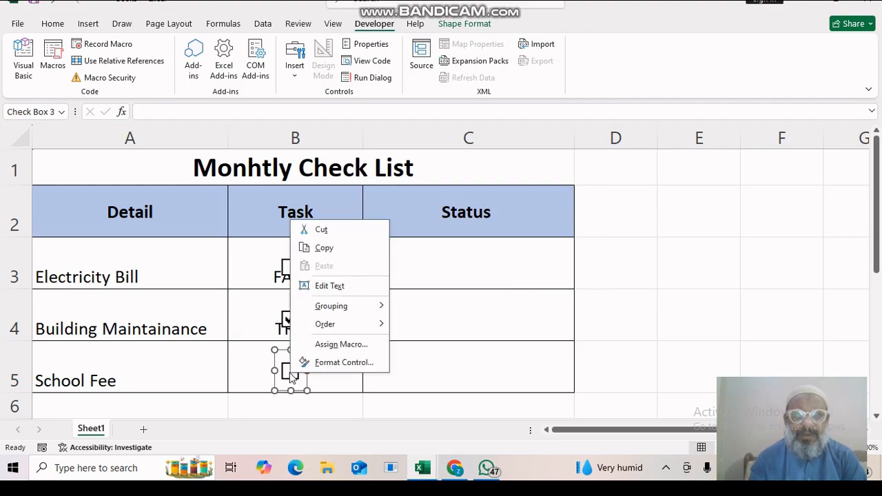
left_click(323, 363)
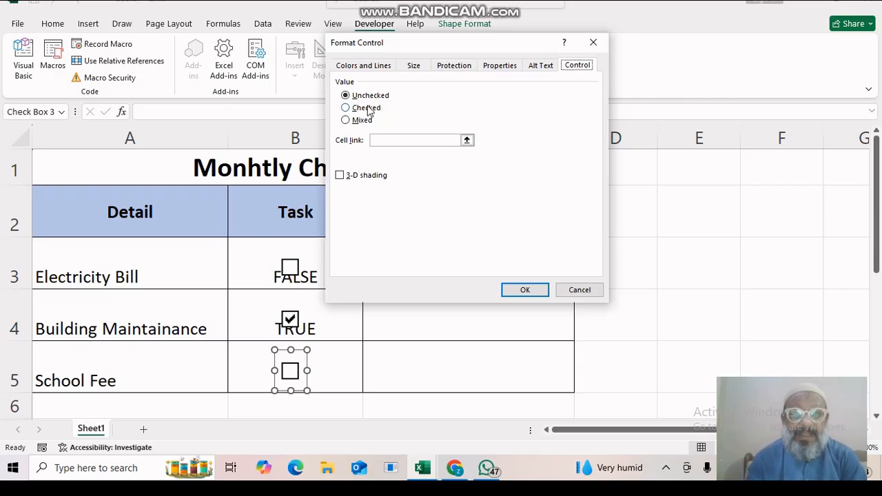
left_click(367, 109)
left_click(419, 141)
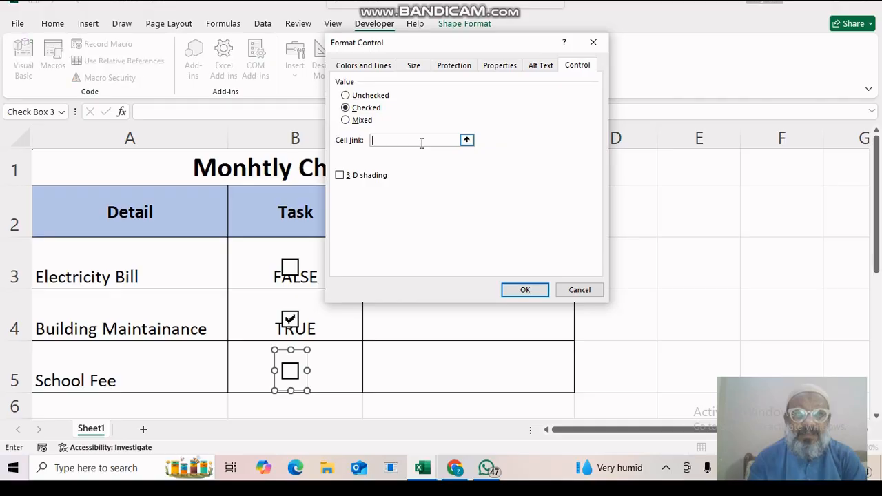
left_click(336, 371)
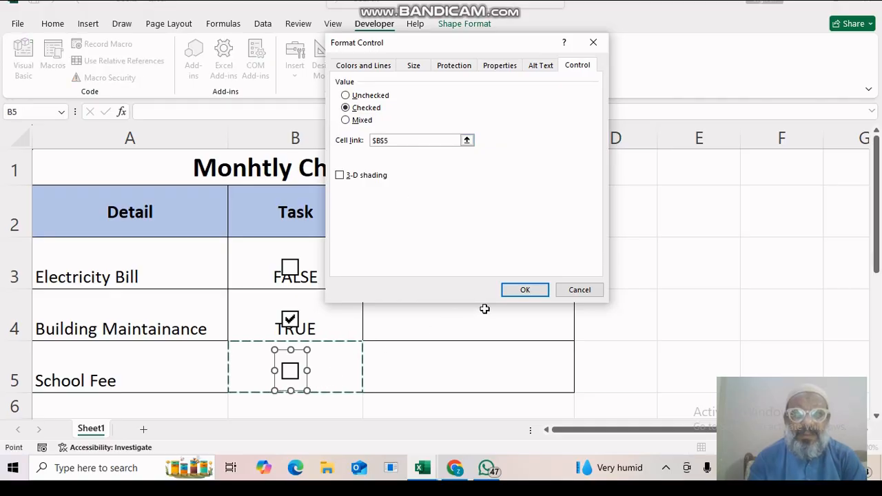
left_click(524, 290)
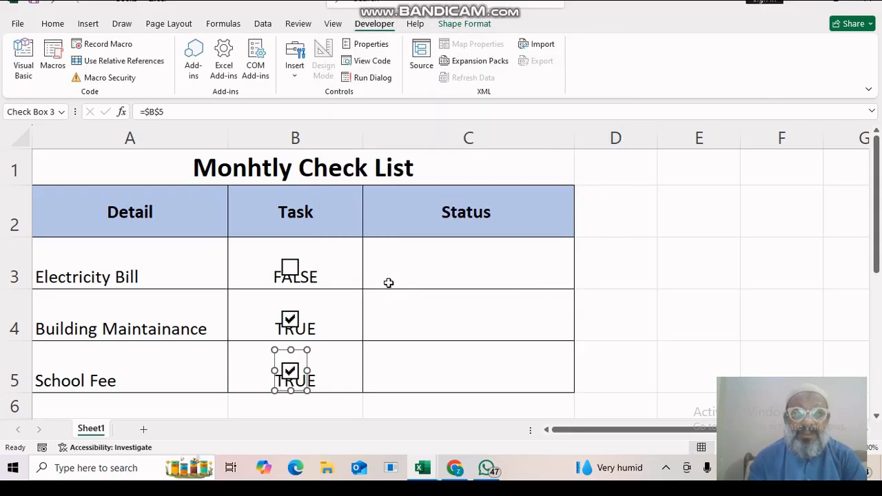
Untick the check boxes for Building Maintainance and School Fee
left_click(288, 319)
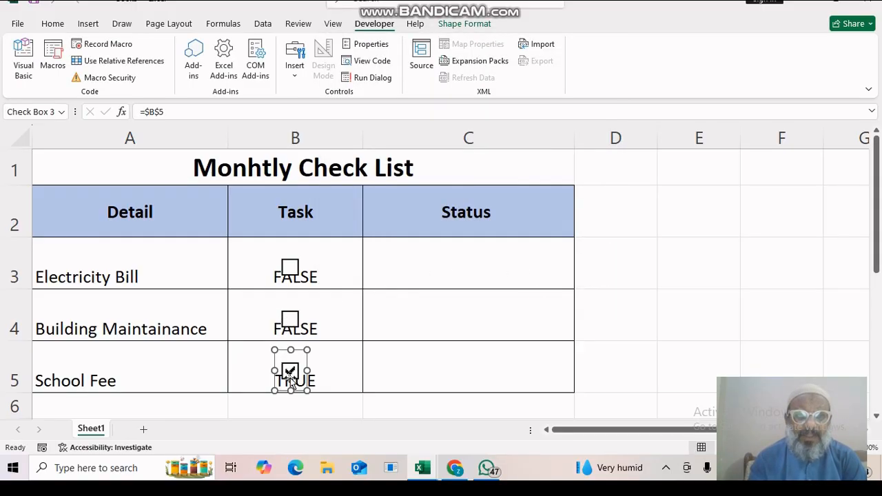
left_click(469, 374)
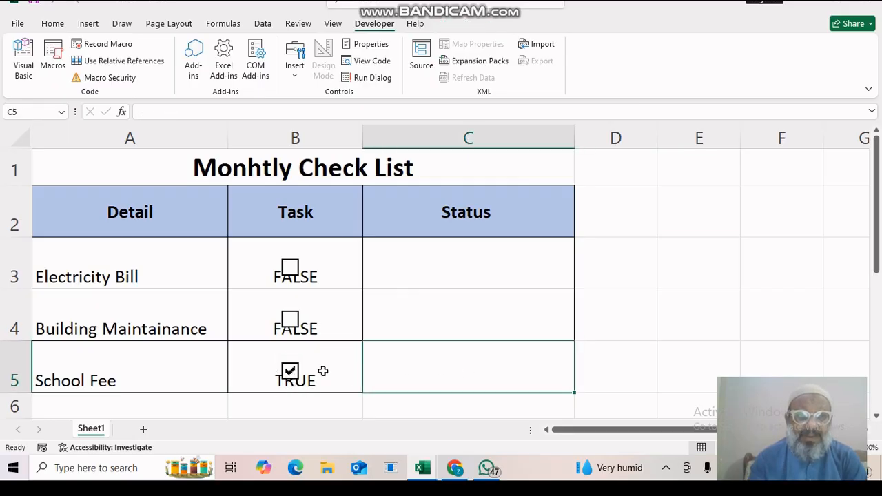
left_click(290, 372)
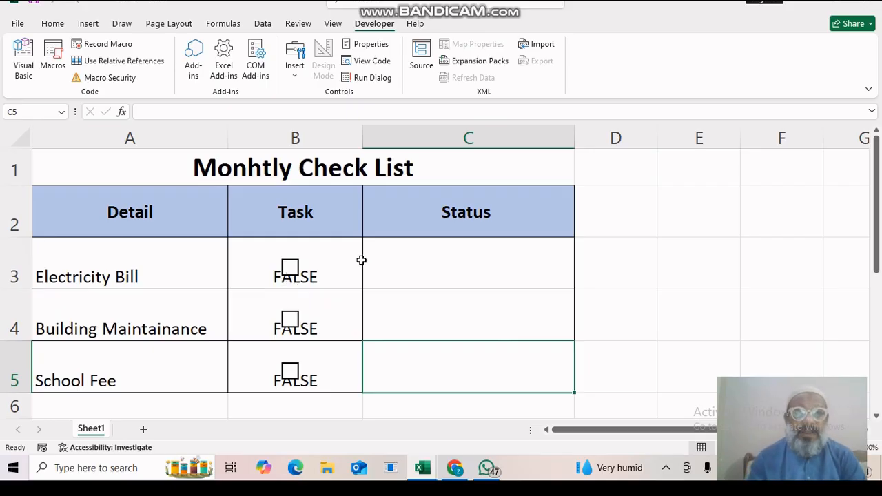
Enter the status formula =IF(B3=TRUE,"Completed","Pending") in cell C3 of the Electricity Bill row
left_click(397, 268)
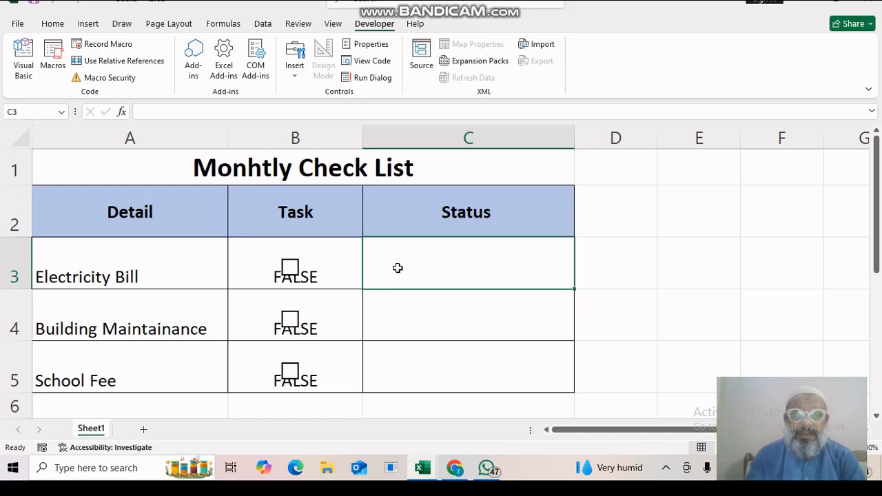
type("=")
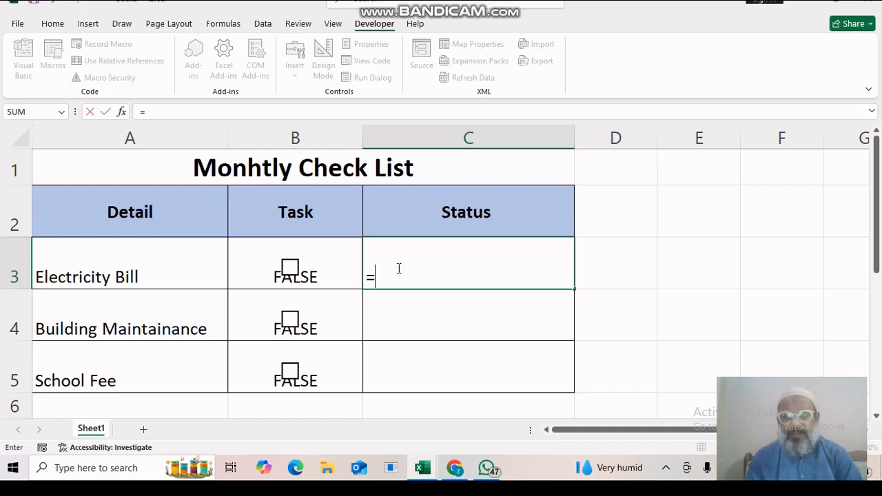
type("if")
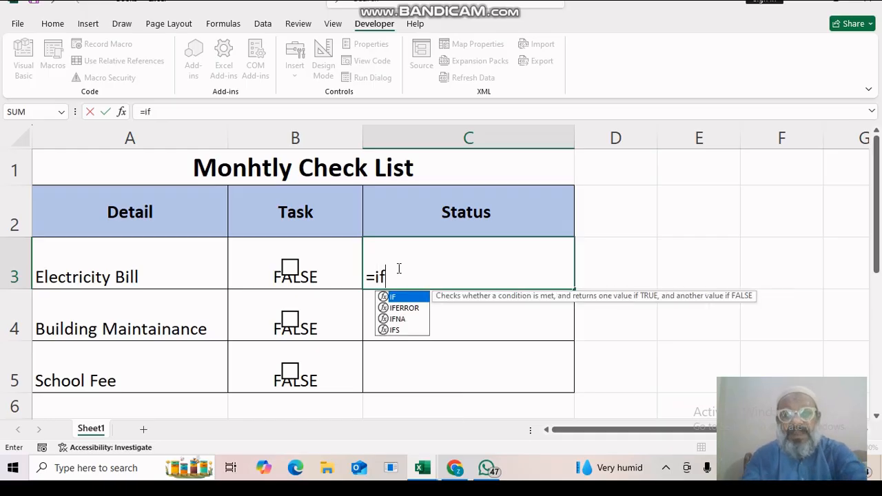
type("(")
left_click(343, 255)
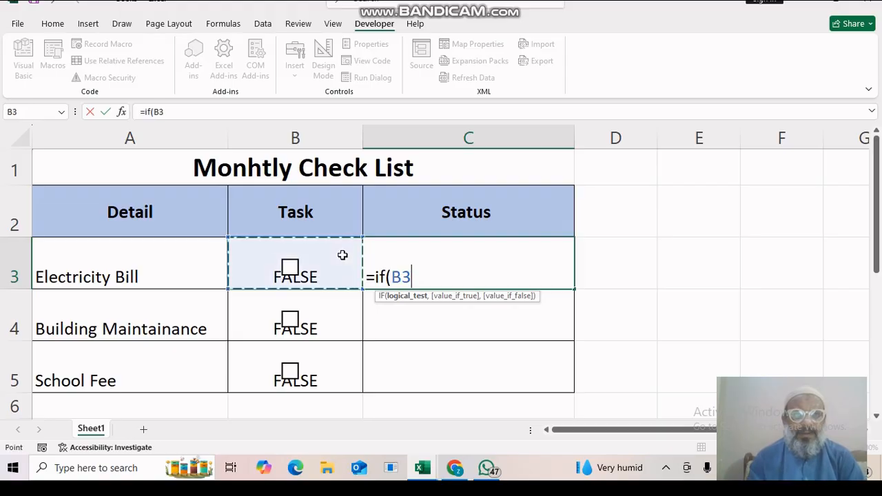
type("=")
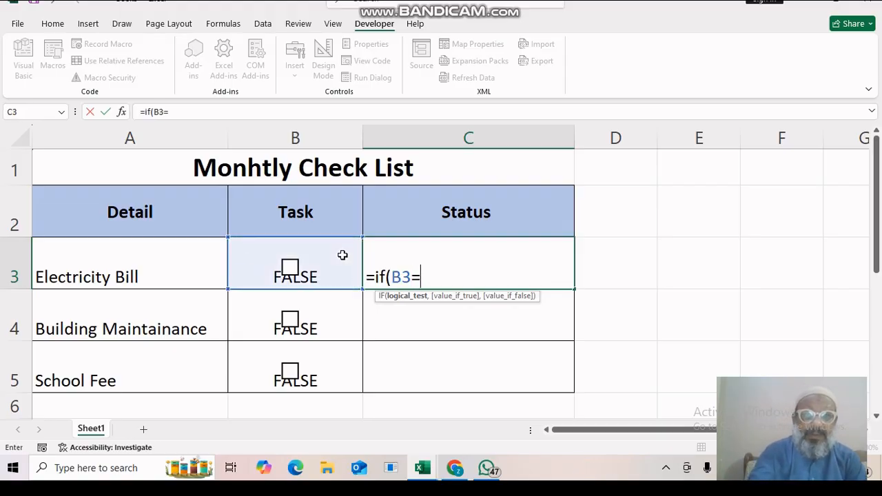
type("true")
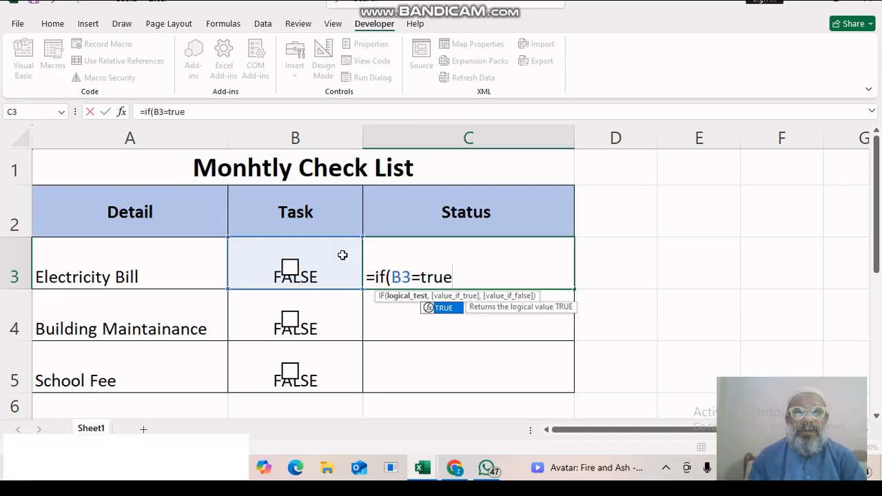
type(",\"Com")
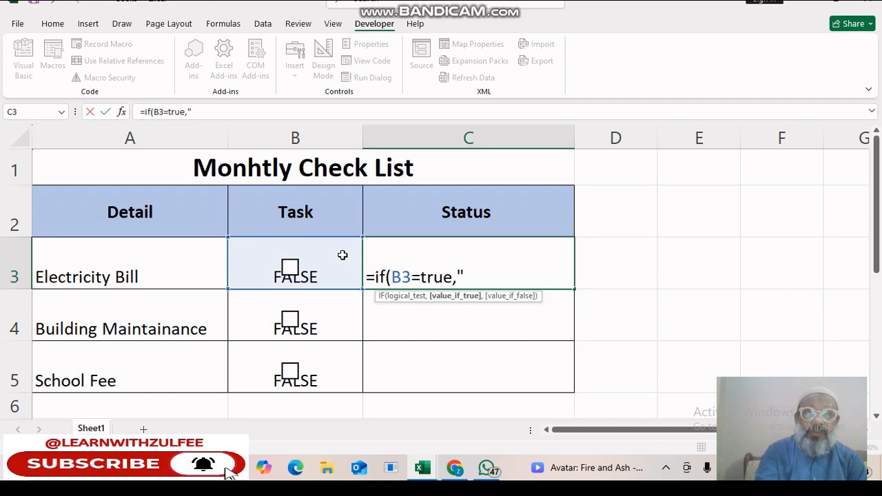
type("pleted\"")
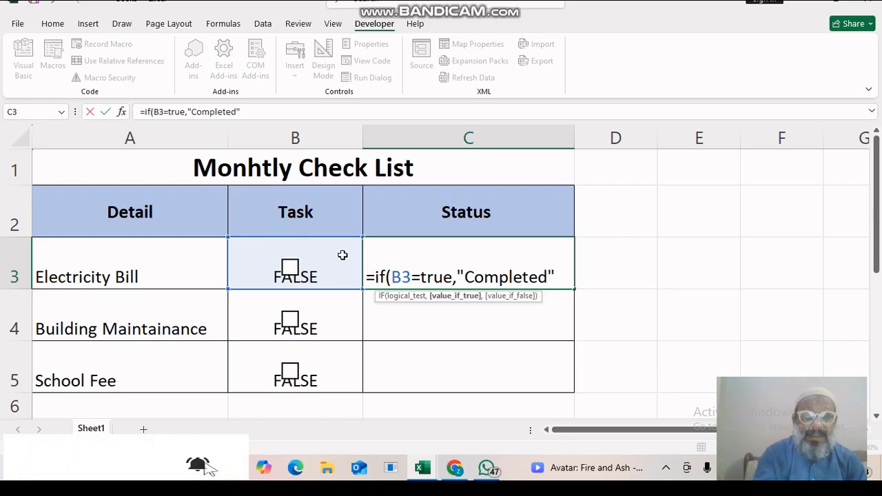
type(",\"Pe")
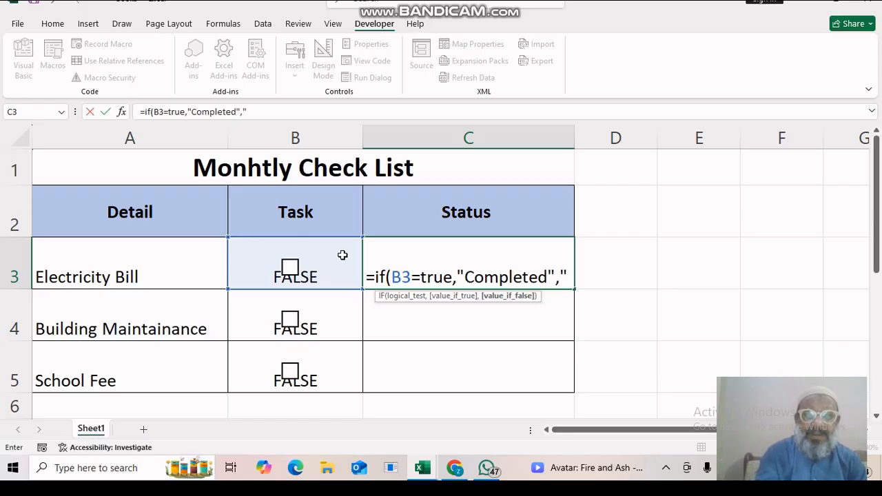
type("ndi")
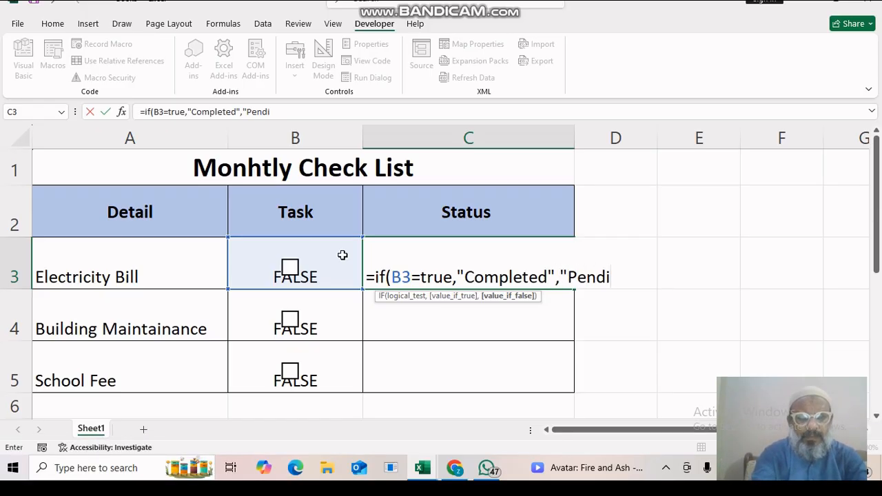
type("ng\"")
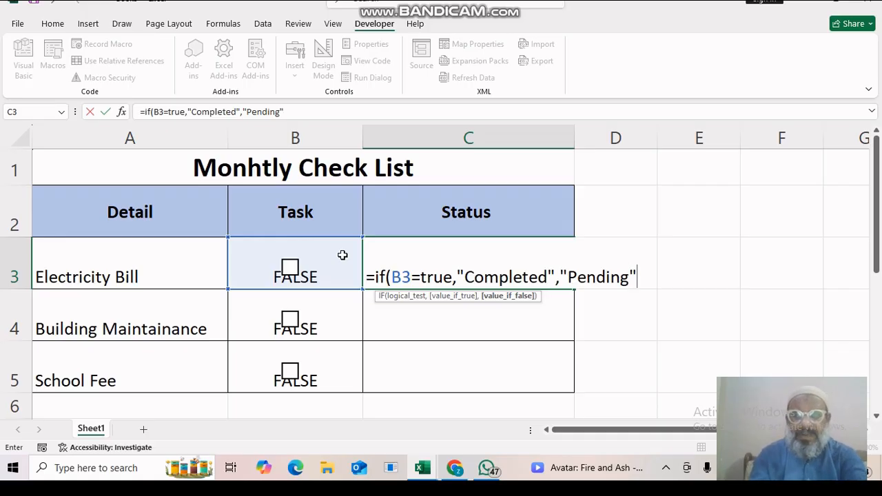
type(")")
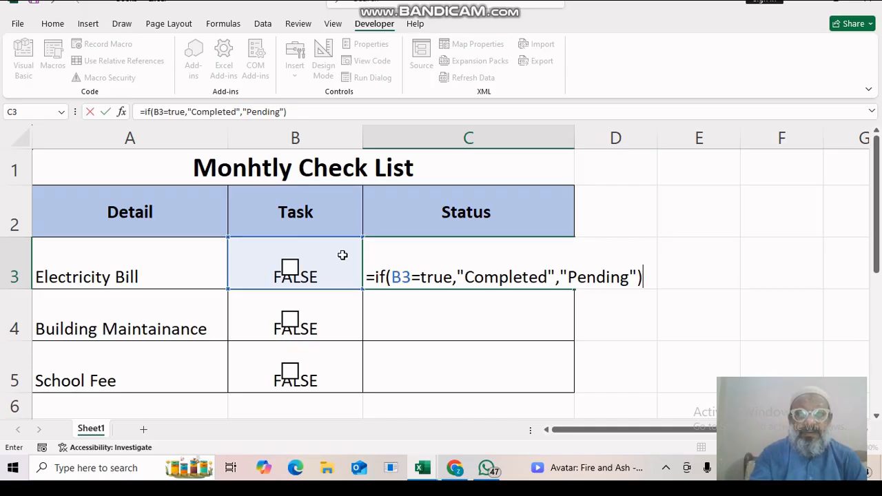
key("Return")
Test the status formula in C3 by ticking the Electricity Bill check box and unticking it again
left_click(467, 263)
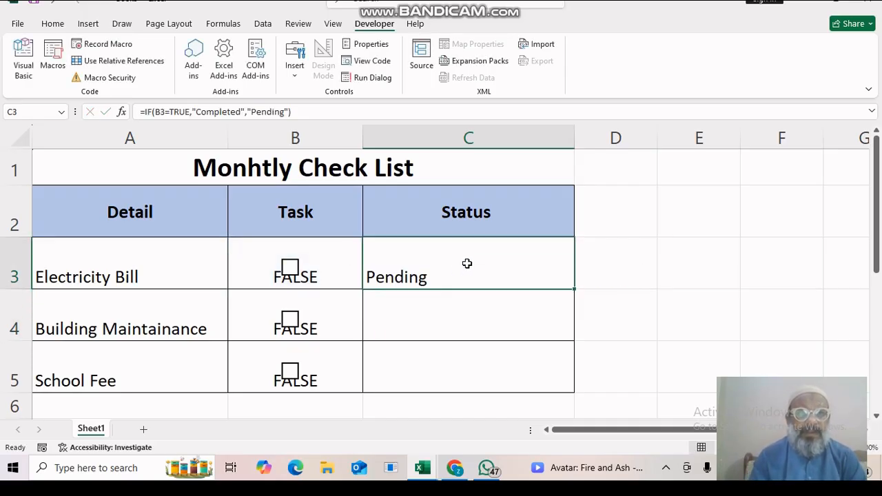
left_click(290, 268)
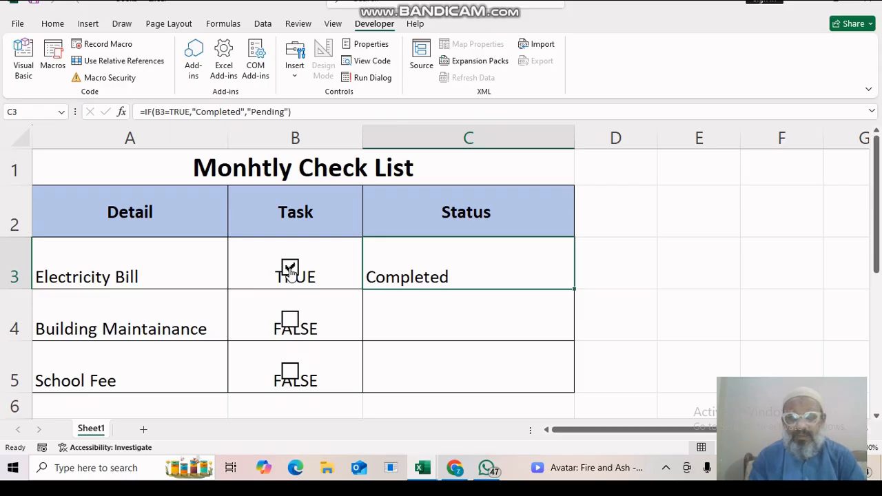
left_click(290, 269)
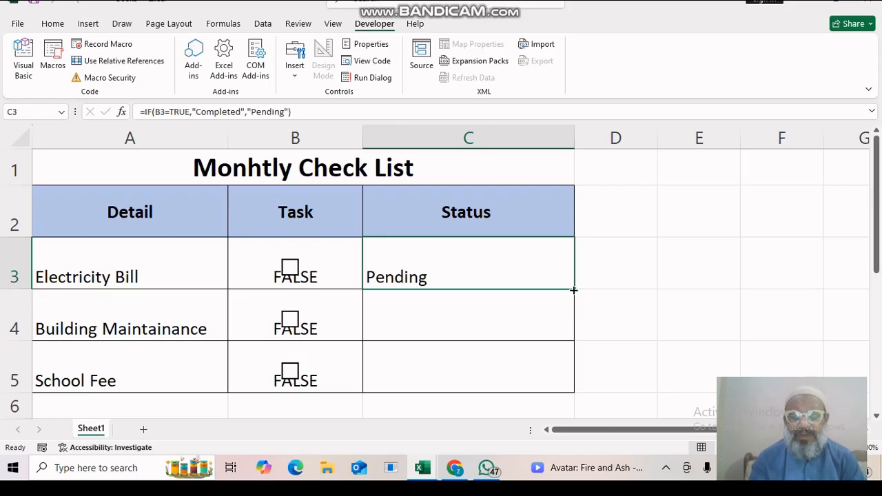
Copy the status formula from C3 down to C5 and test it by ticking and unticking each task's check box
left_click_drag(573, 289, 573, 390)
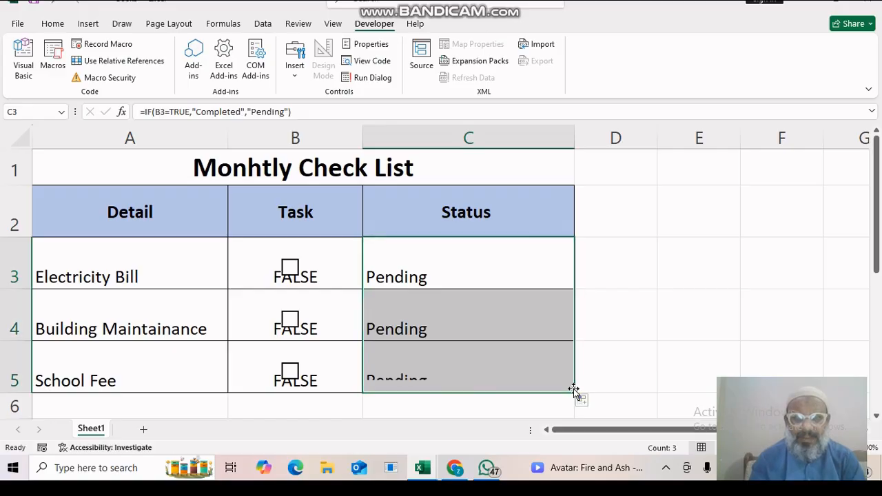
left_click(293, 323)
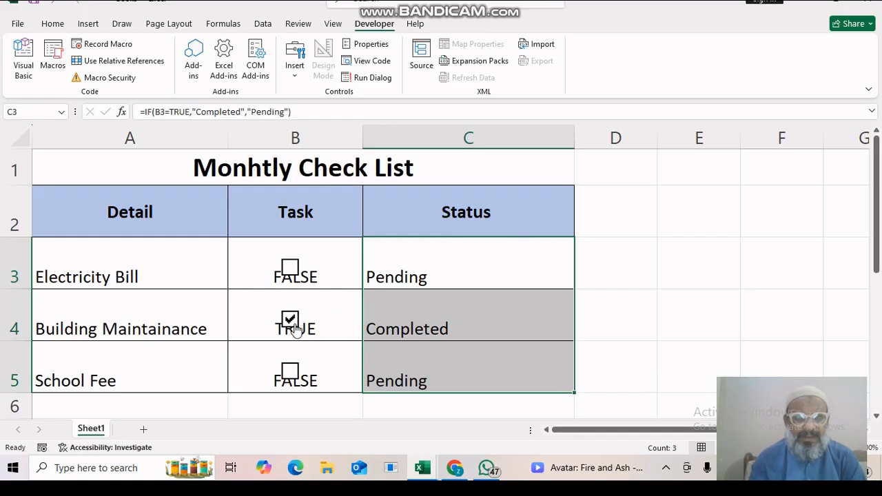
left_click(294, 323)
left_click(290, 268)
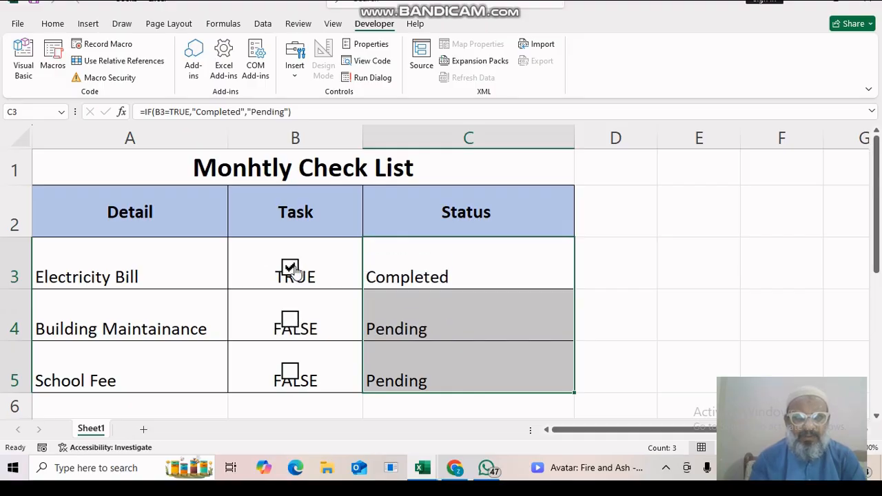
left_click(290, 268)
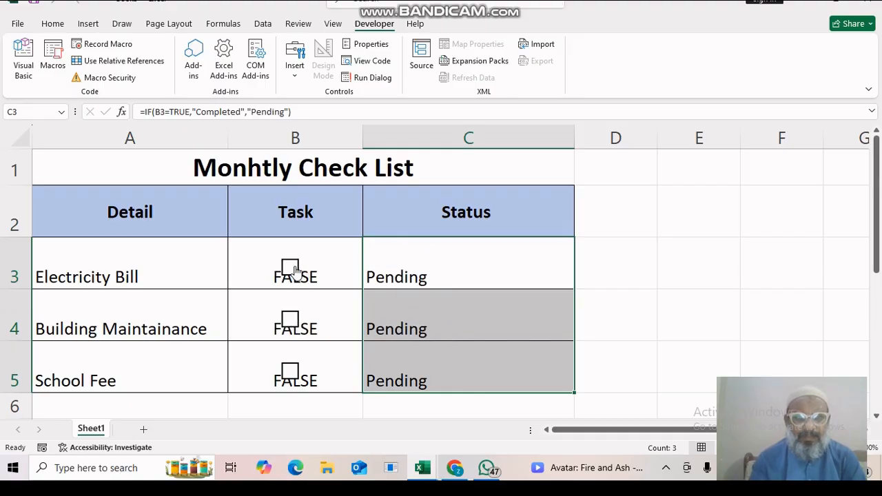
left_click(285, 373)
left_click(286, 373)
left_click(432, 303)
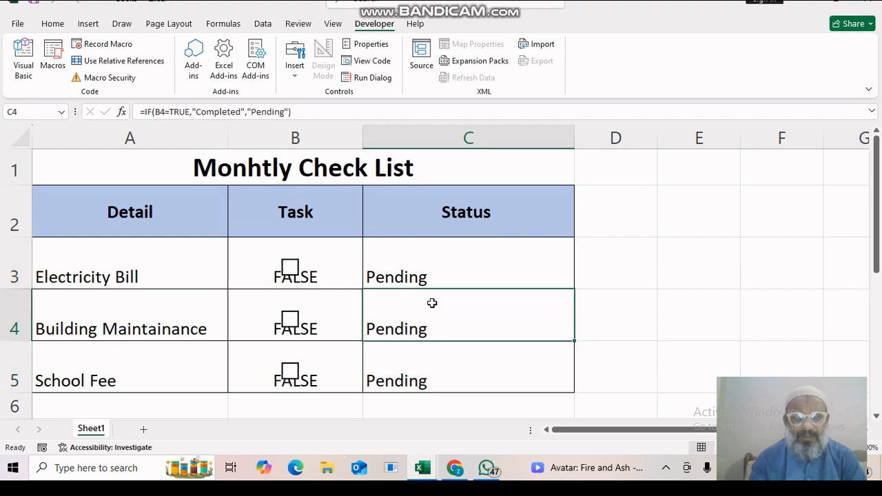
left_click(290, 268)
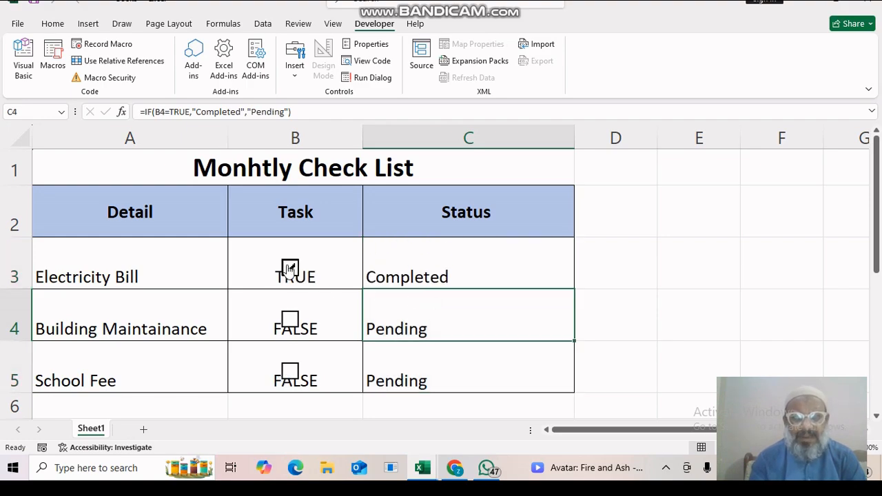
left_click(290, 268)
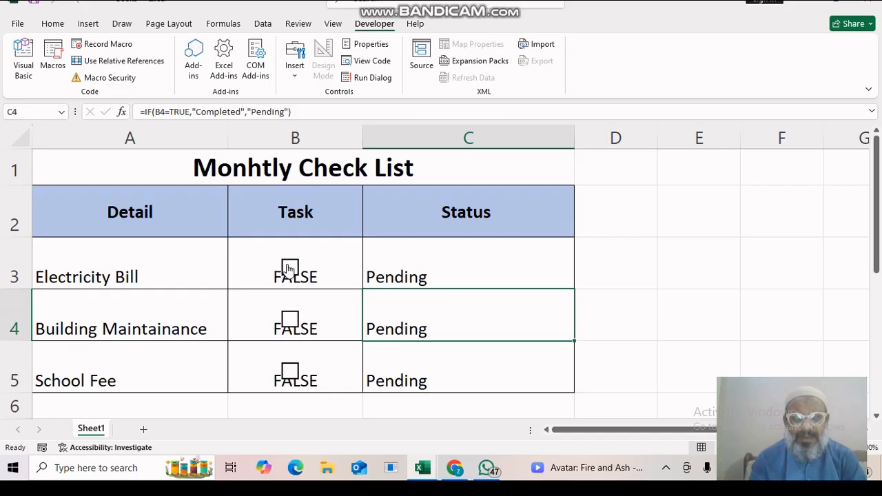
Hide the TRUE/FALSE values behind the check boxes by setting the font colour of B3:B5 to white
left_click(339, 275)
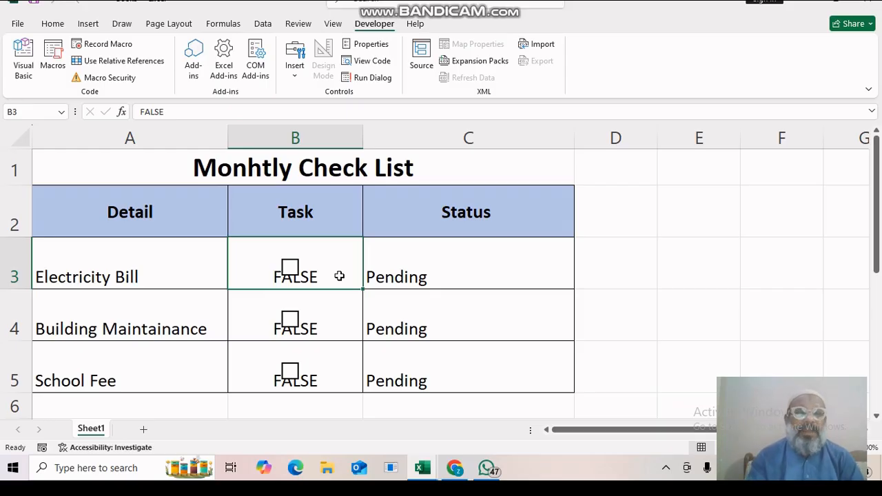
key("shift+Down")
key("shift+Down")
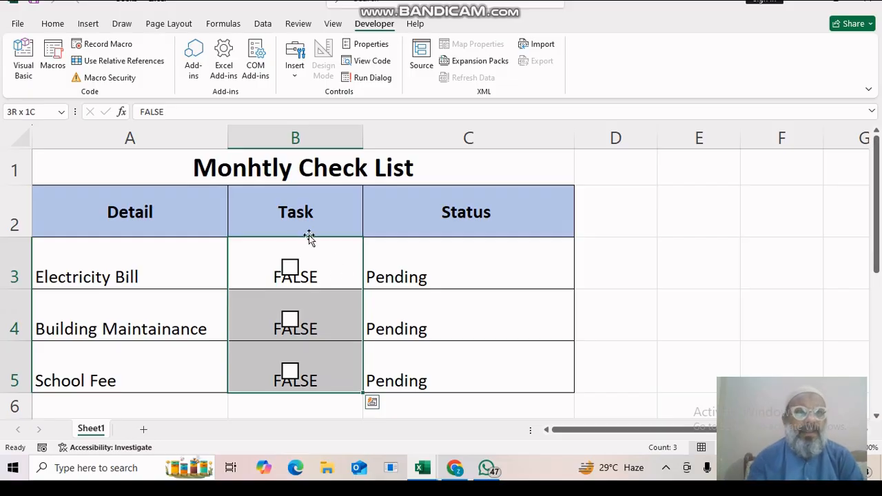
left_click(52, 25)
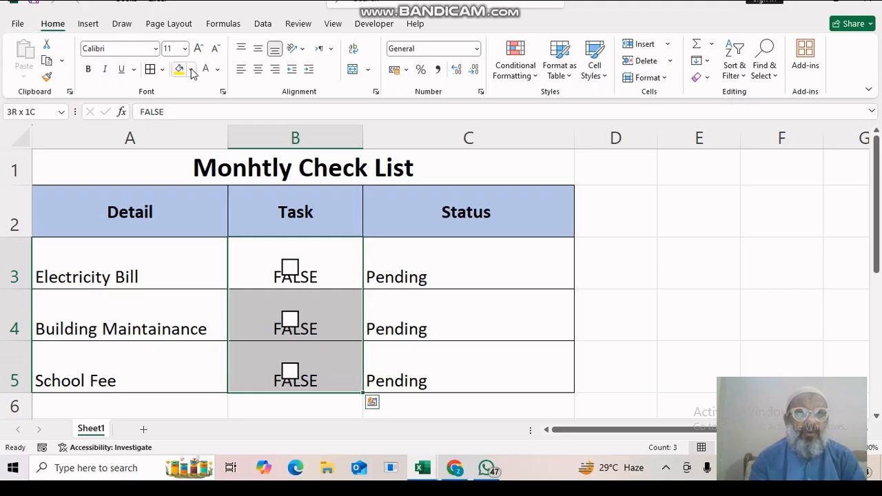
left_click(218, 71)
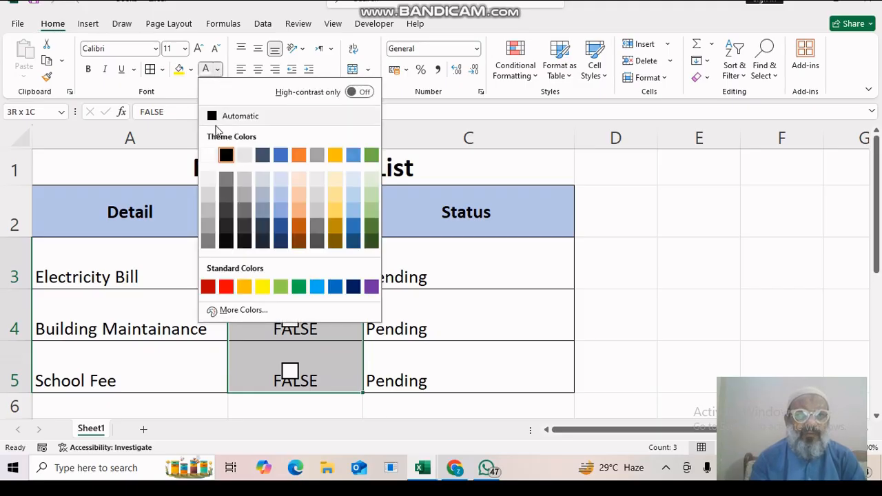
left_click(213, 157)
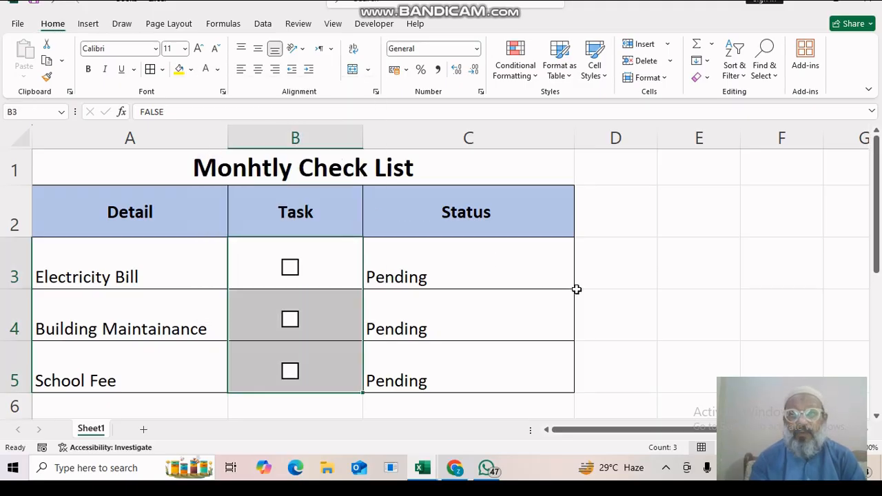
left_click(654, 284)
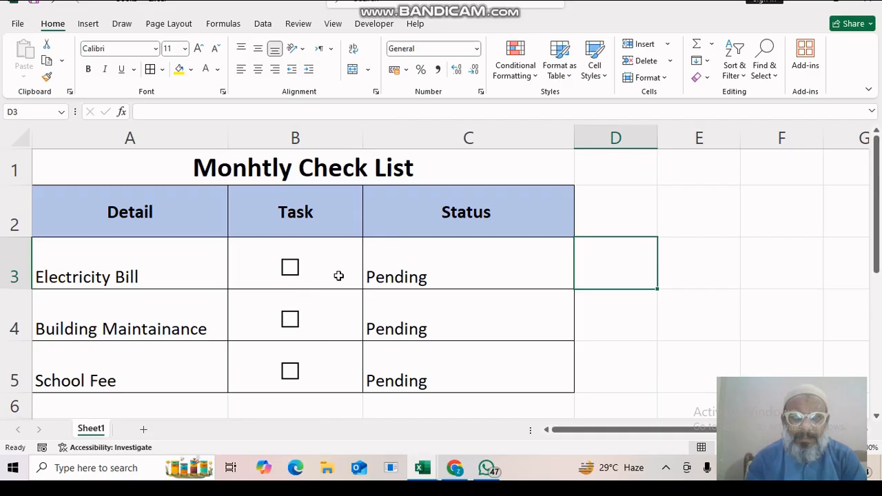
Test the statuses by ticking and unticking the Electricity Bill and Building Maintainance check boxes
left_click(292, 272)
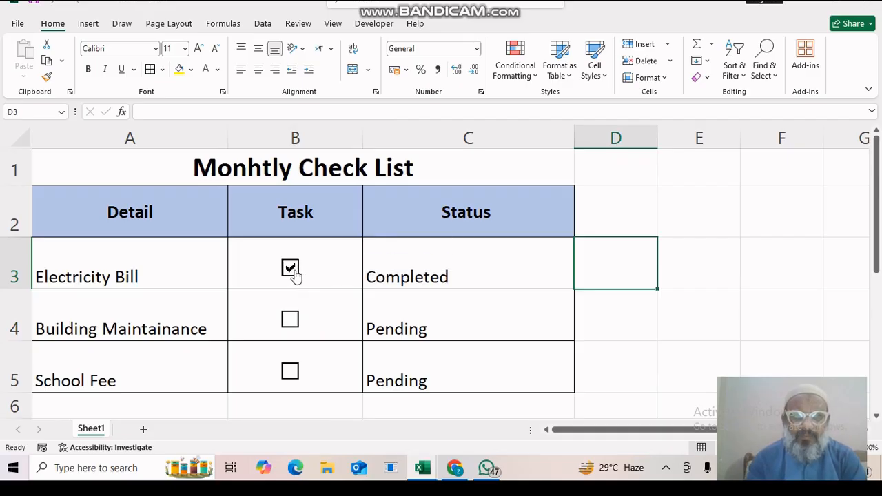
left_click(293, 273)
left_click(291, 320)
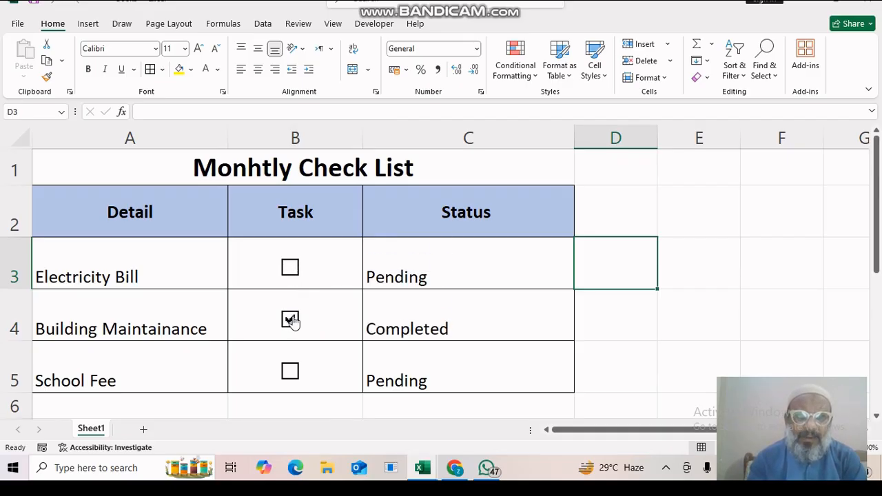
left_click(291, 319)
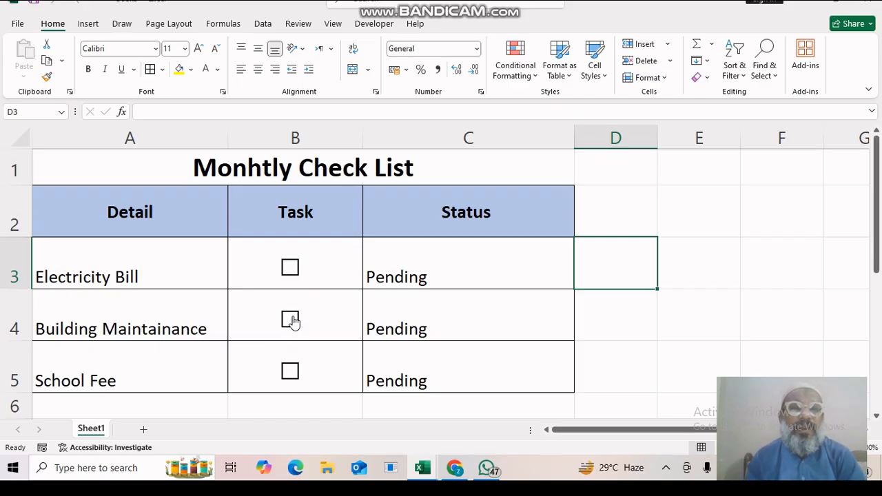
left_click_drag(171, 262, 163, 361)
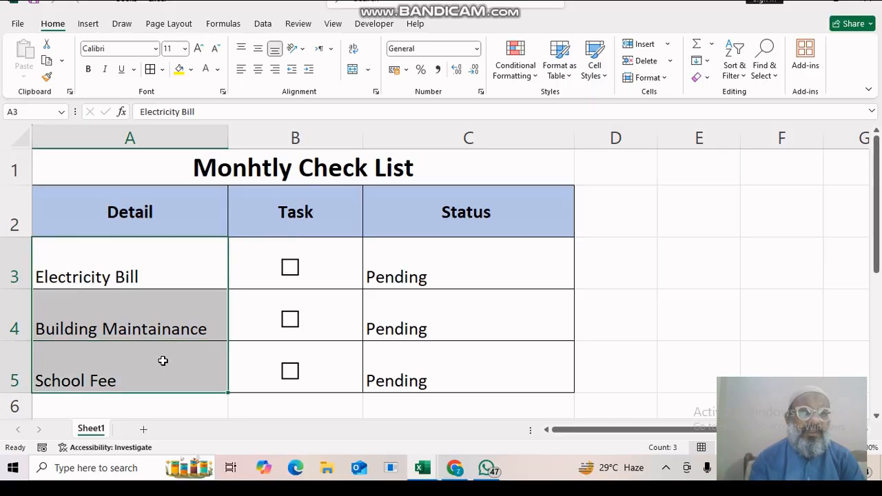
left_click(145, 265)
left_click(121, 324)
left_click(122, 348)
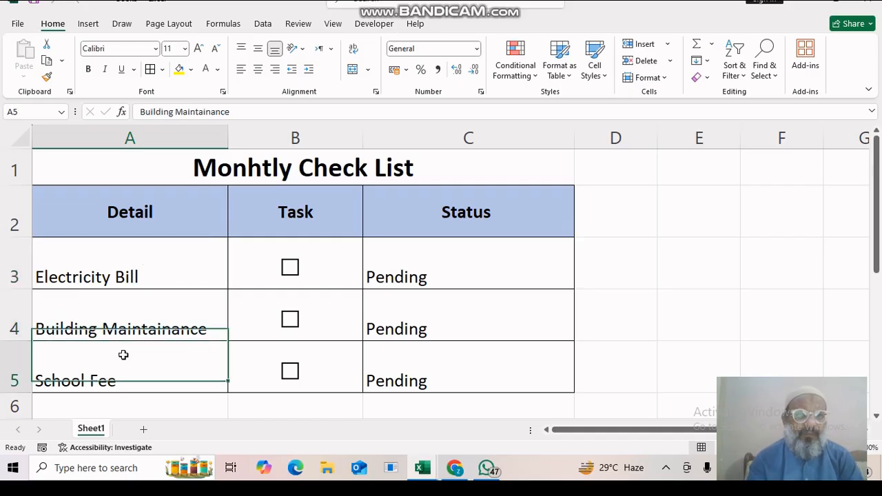
Start a formula-based conditional formatting rule for the task names in A3:A5 with the formula =$C$3="Completed"
left_click_drag(162, 262, 160, 364)
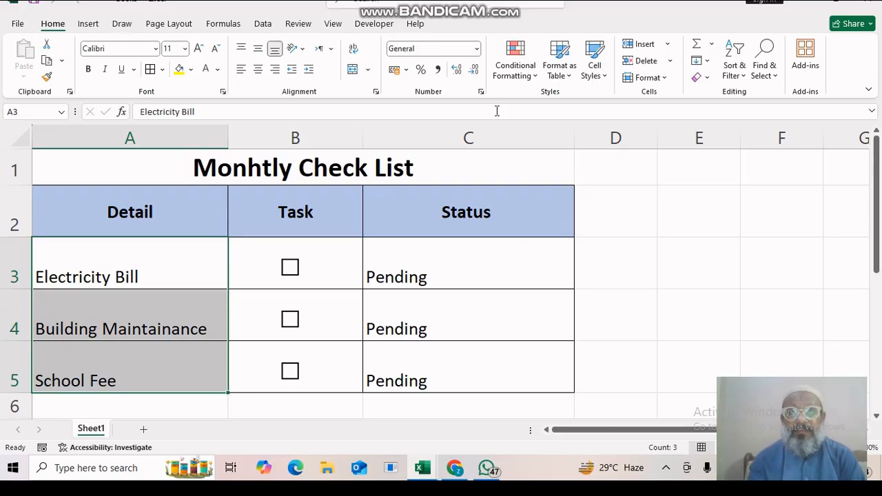
left_click(530, 74)
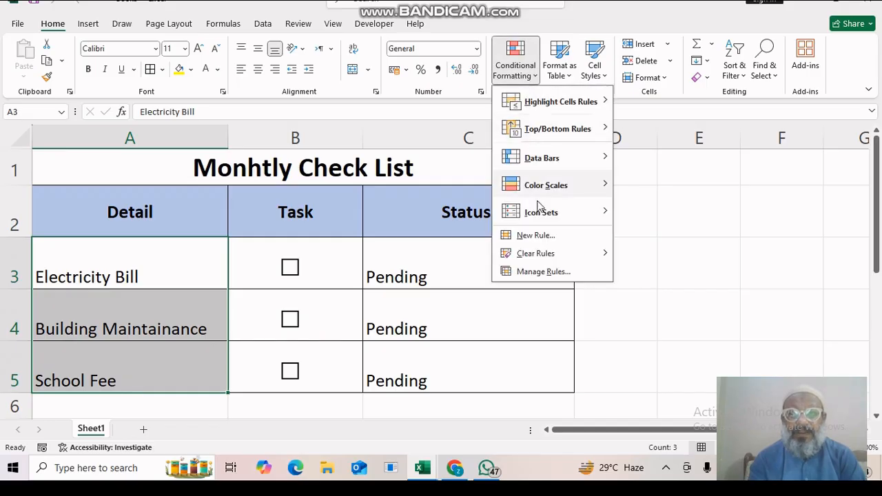
left_click(537, 235)
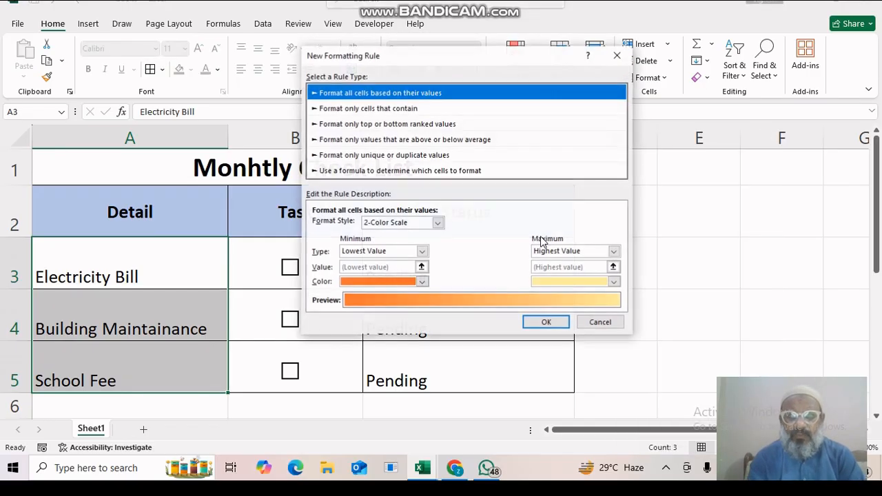
left_click(449, 172)
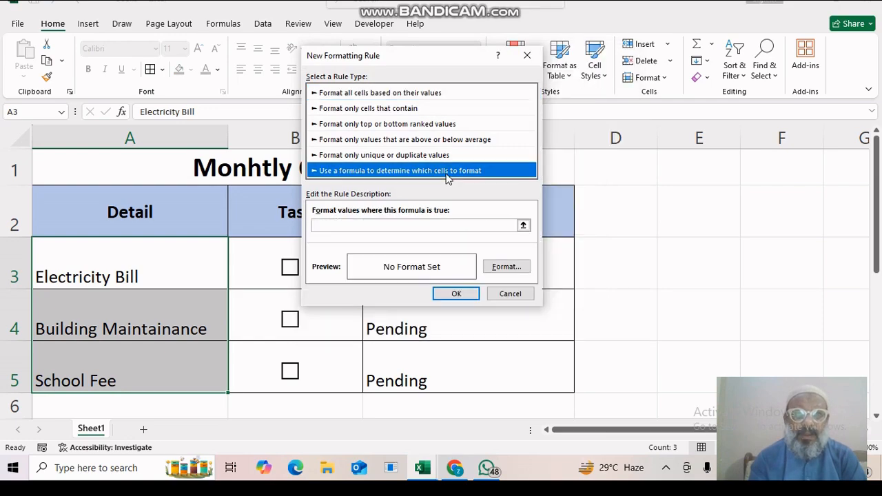
left_click(394, 224)
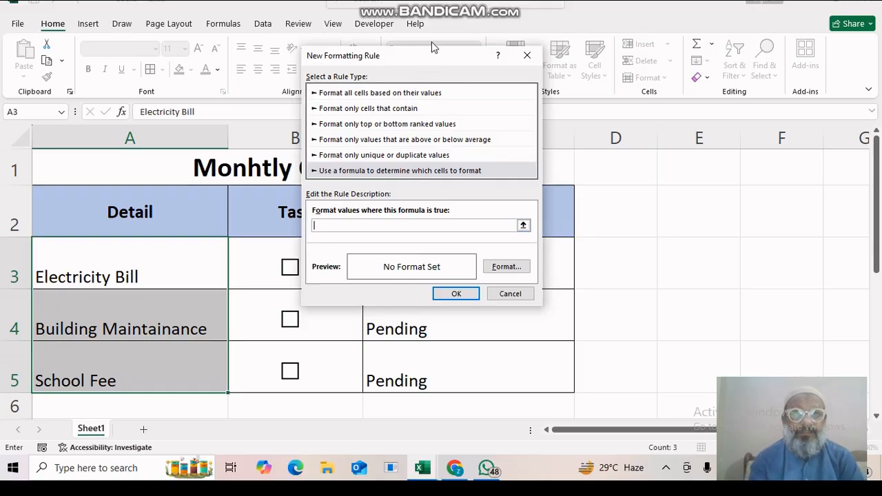
left_click_drag(432, 58, 652, 76)
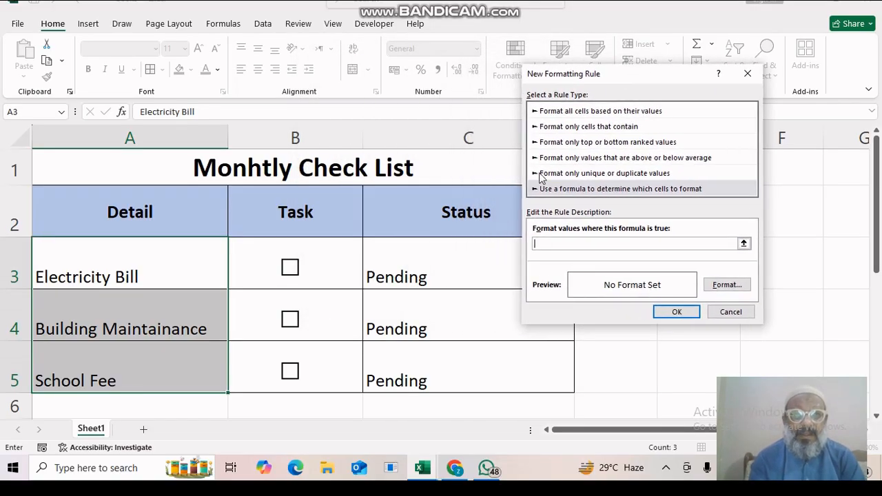
left_click(488, 246)
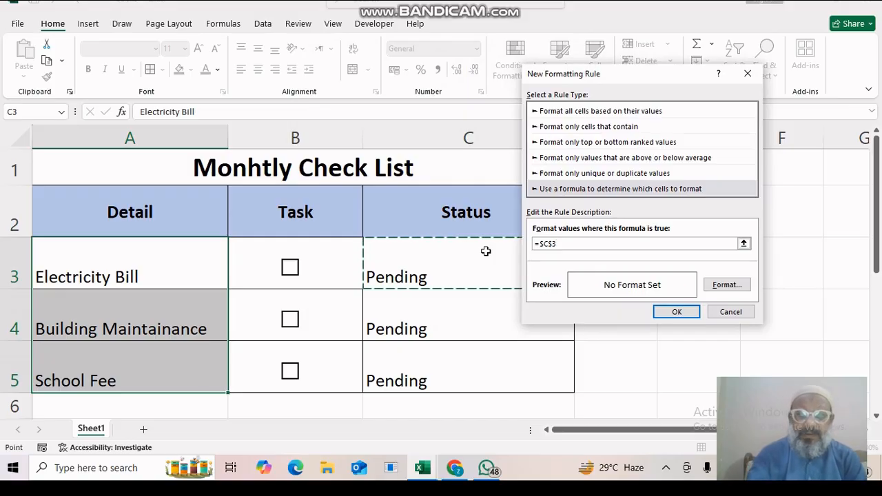
type("=")
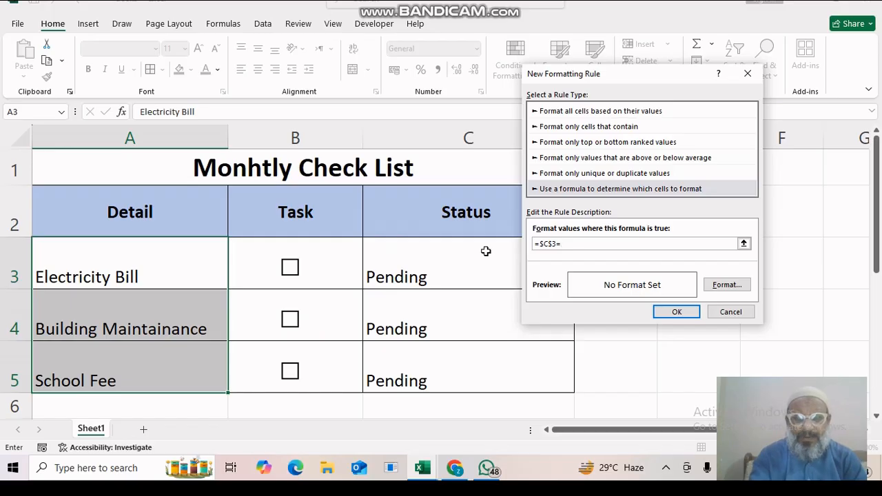
type("\"Completed")
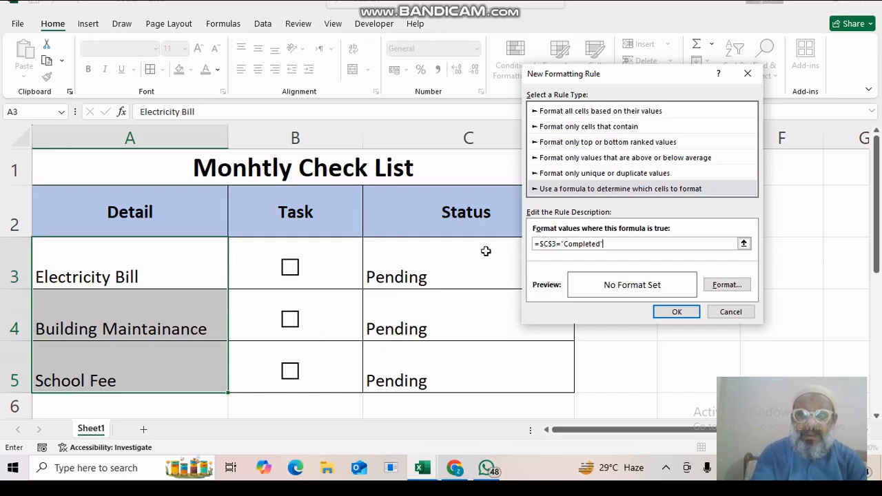
Set the rule's format to bold, strikethrough text with a light gold fill
left_click(725, 290)
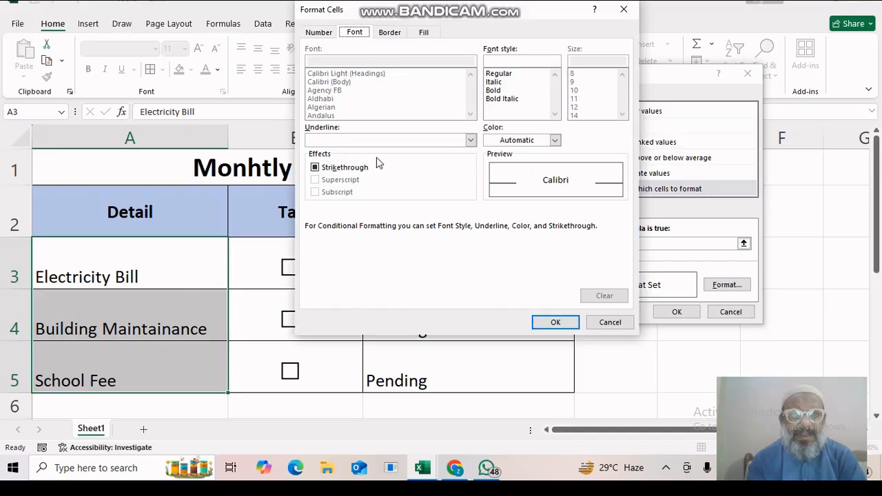
left_click(357, 168)
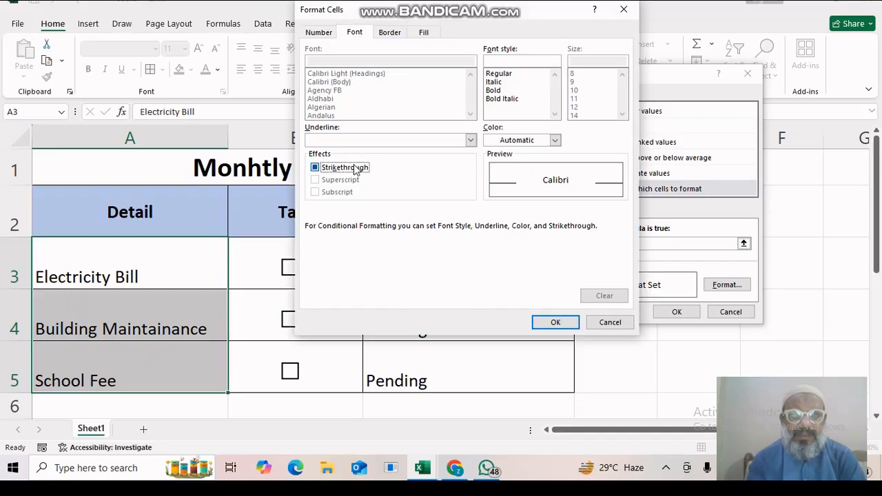
left_click(504, 91)
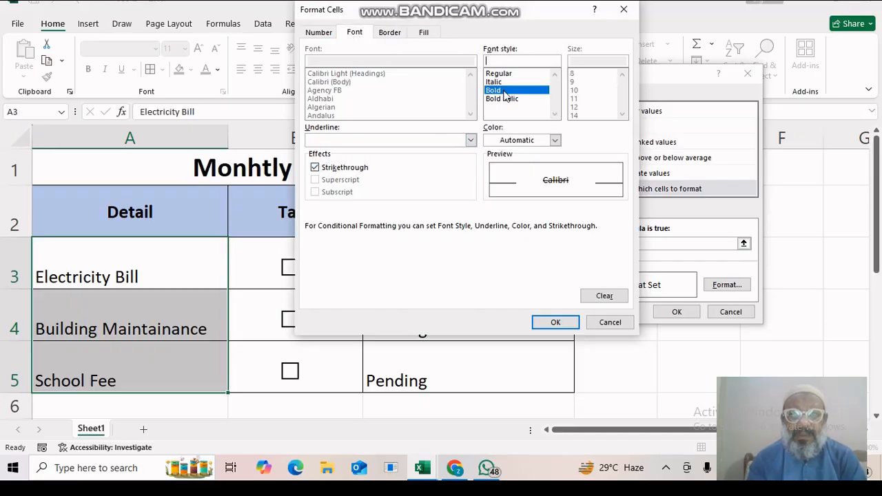
left_click(394, 34)
left_click(420, 34)
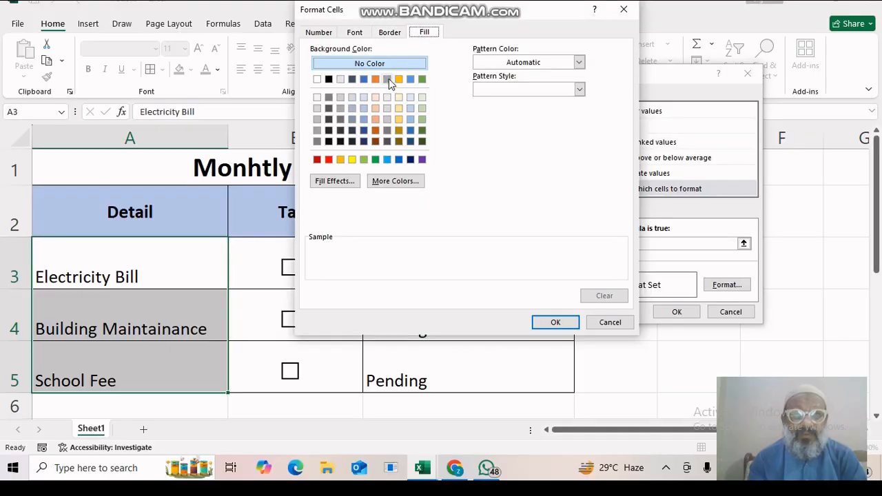
left_click(398, 121)
left_click(330, 35)
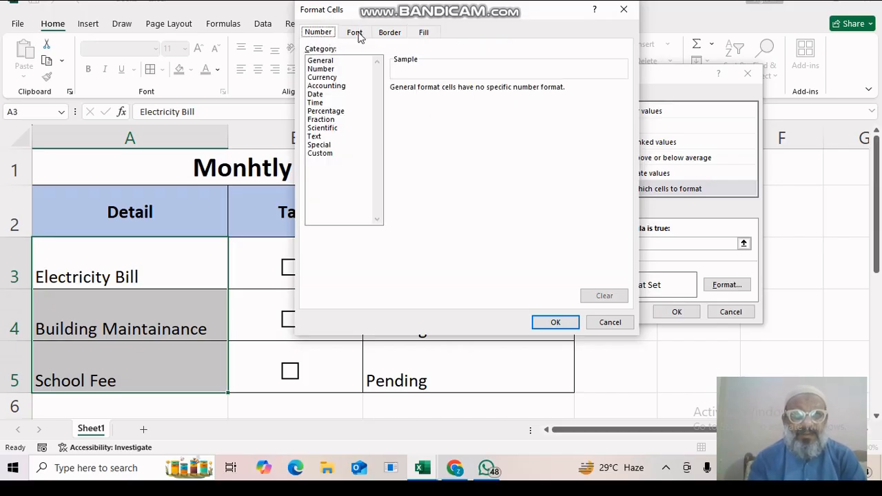
left_click(356, 35)
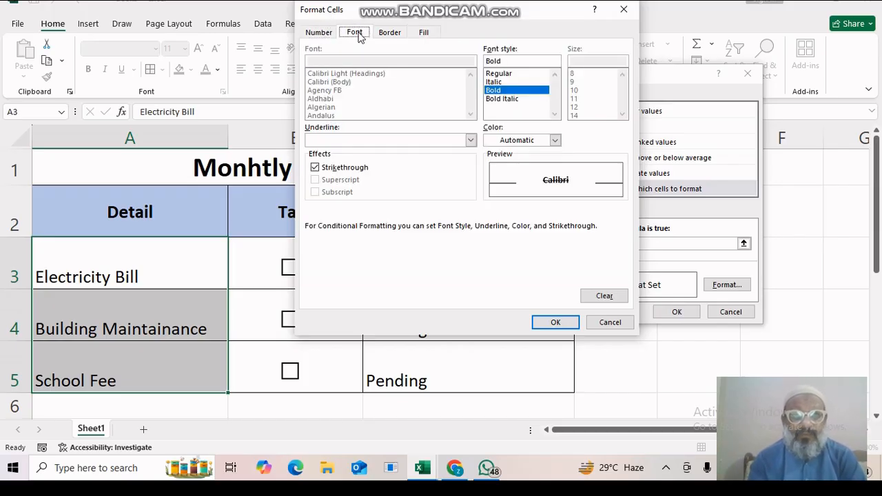
left_click(545, 324)
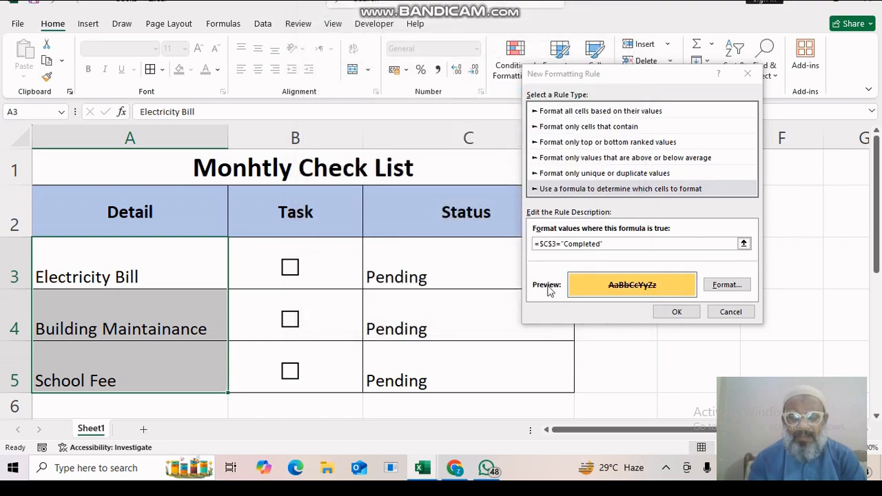
Make the rule's row reference relative so the formula reads =$C3="Completed", and apply the rule to the task names
left_click(552, 243)
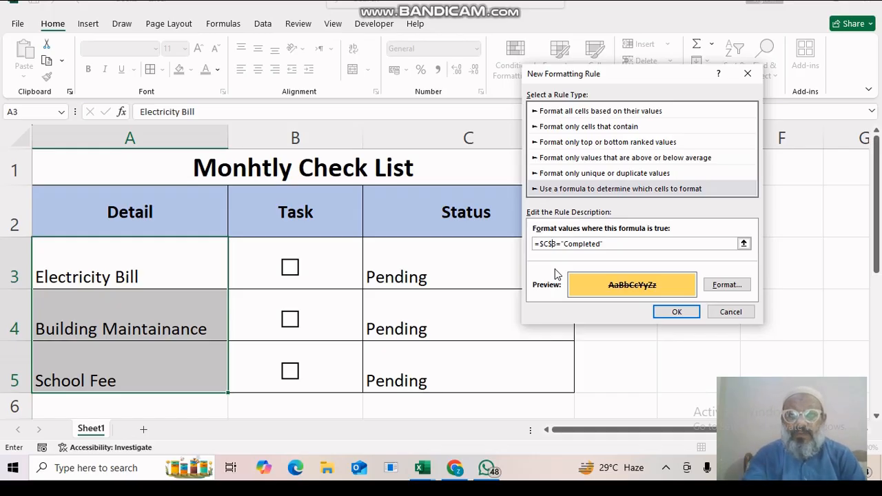
key("BackSpace")
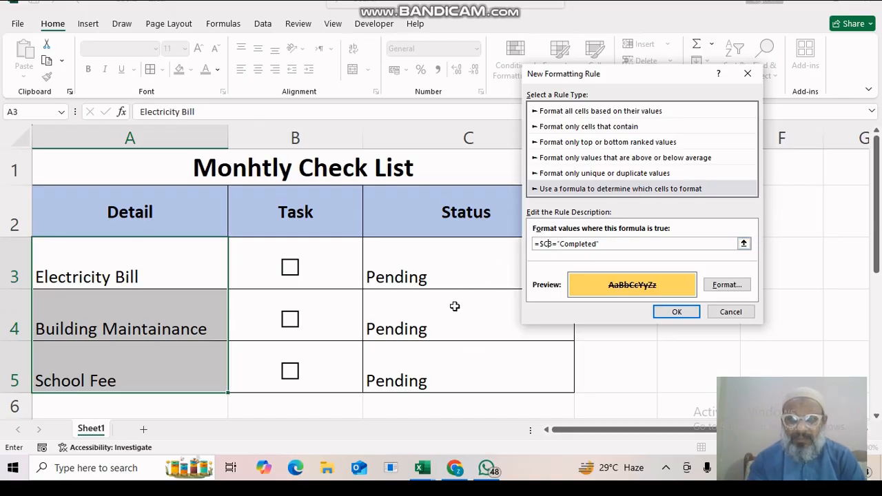
left_click(667, 310)
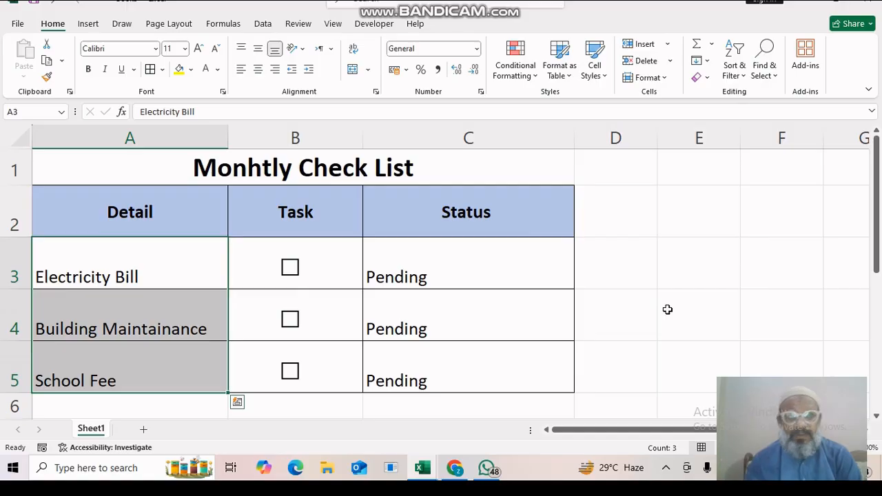
left_click(406, 298)
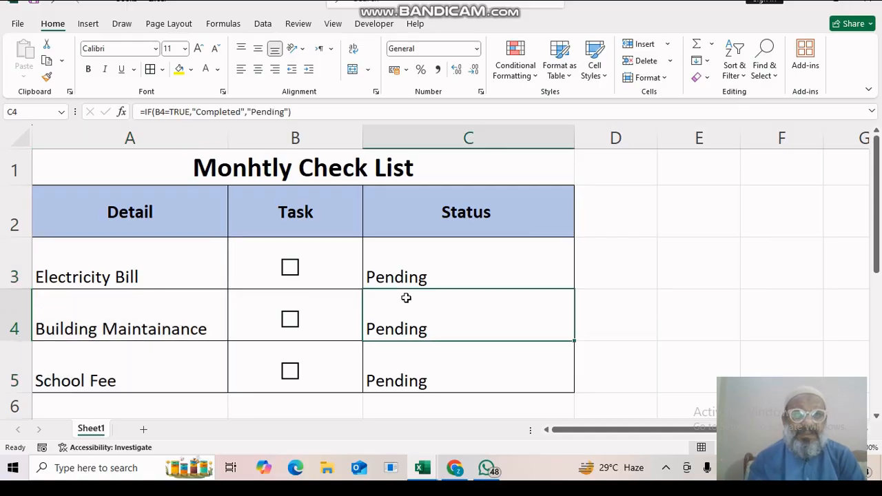
Test the conditional formatting by ticking and unticking the Electricity Bill and School Fee check boxes
left_click(290, 268)
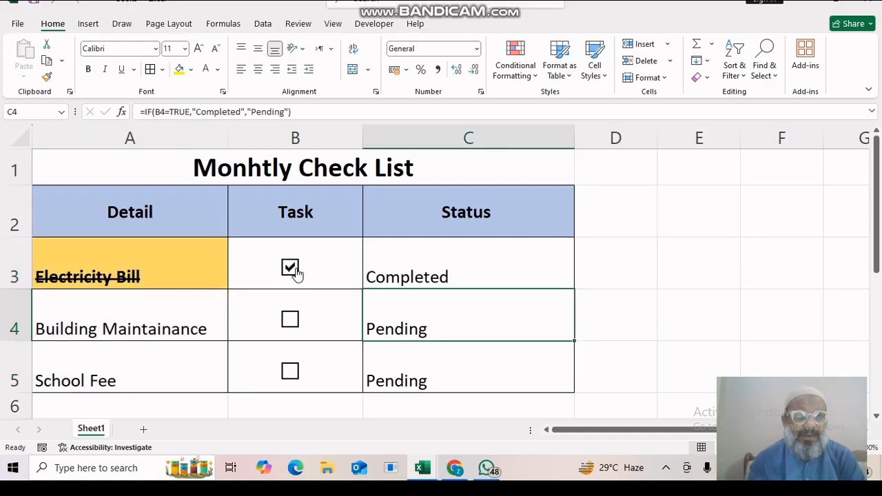
left_click(291, 268)
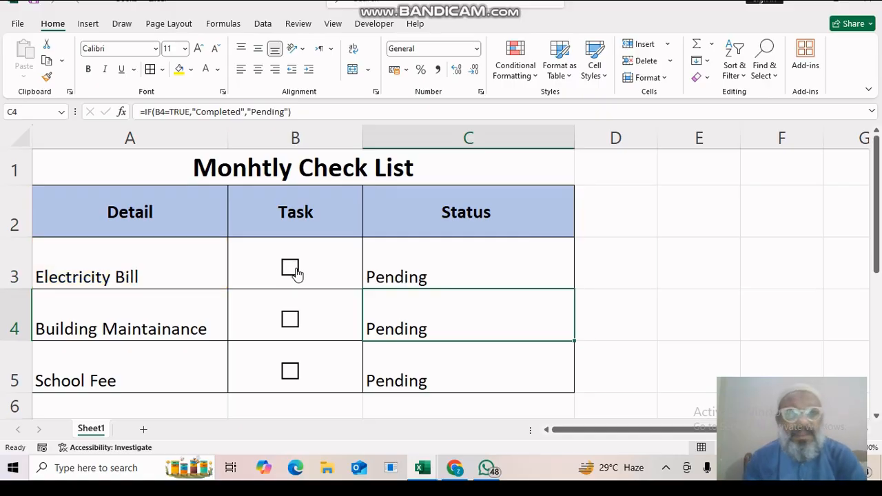
left_click(292, 270)
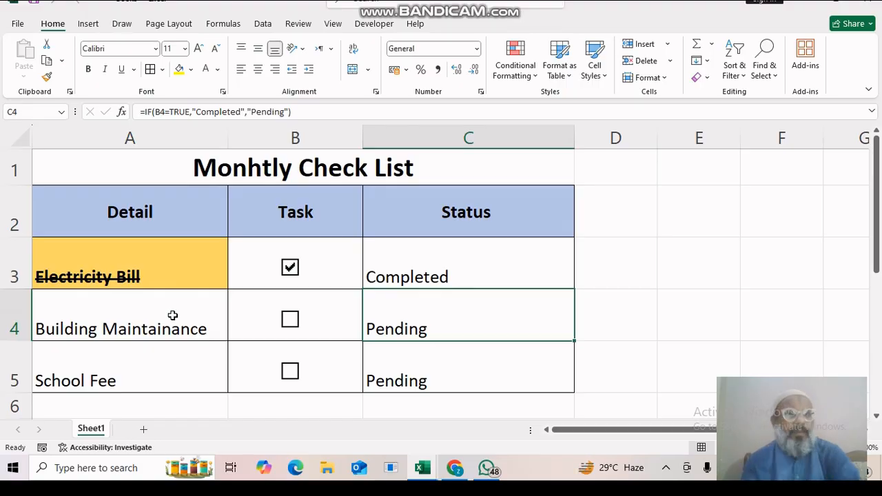
left_click(290, 372)
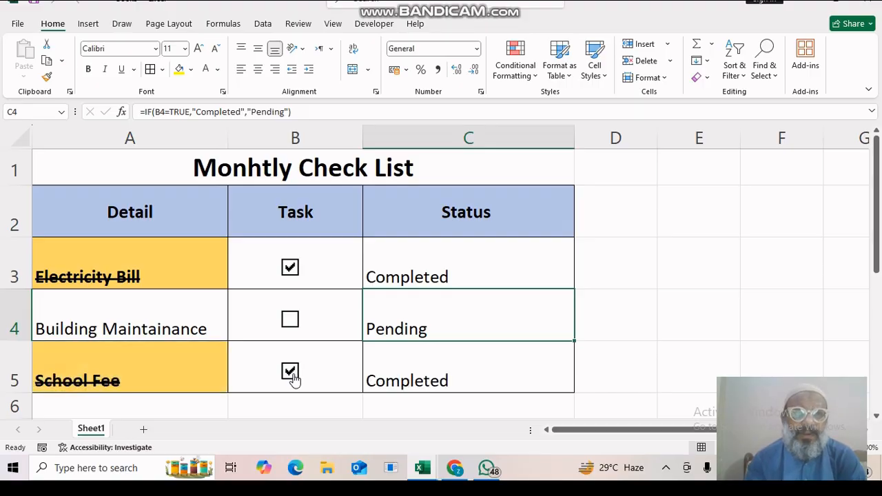
left_click(290, 373)
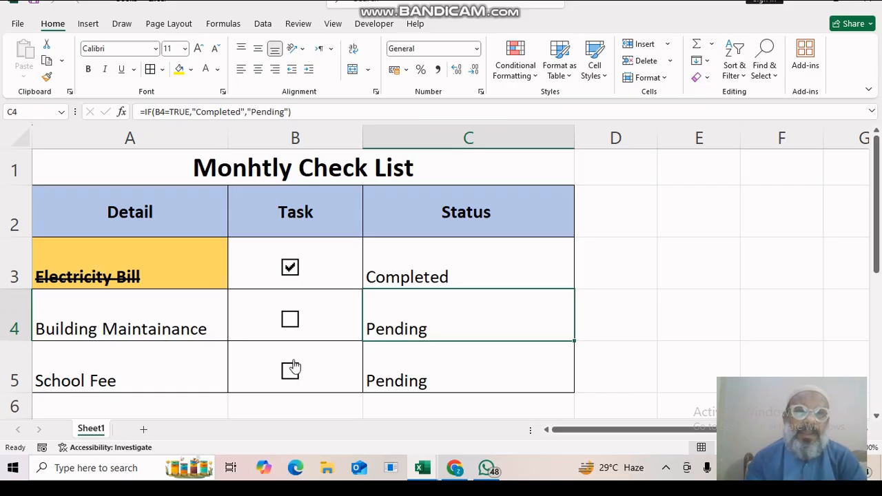
left_click(292, 270)
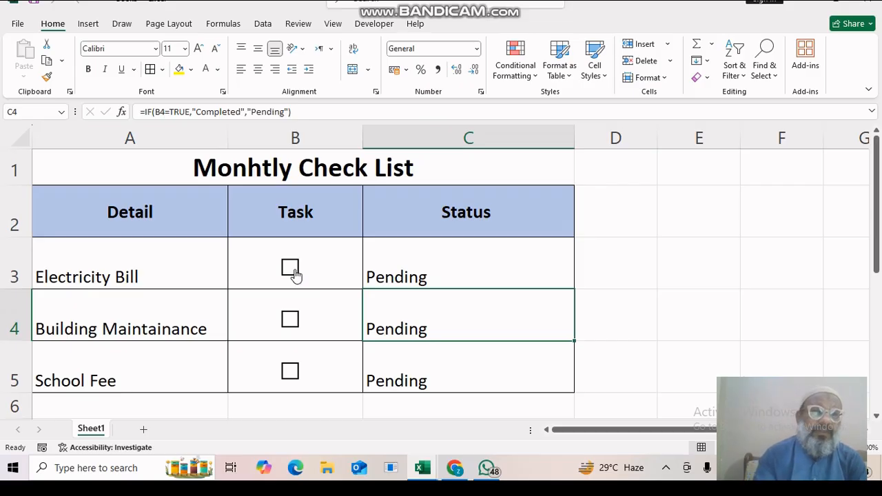
Check the formatting on all three tasks by ticking their check boxes and clearing them again
left_click(293, 271)
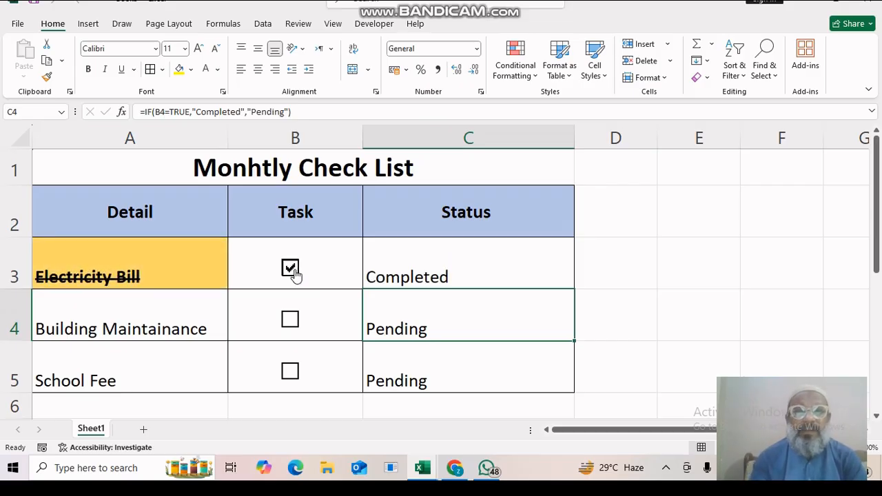
left_click(292, 271)
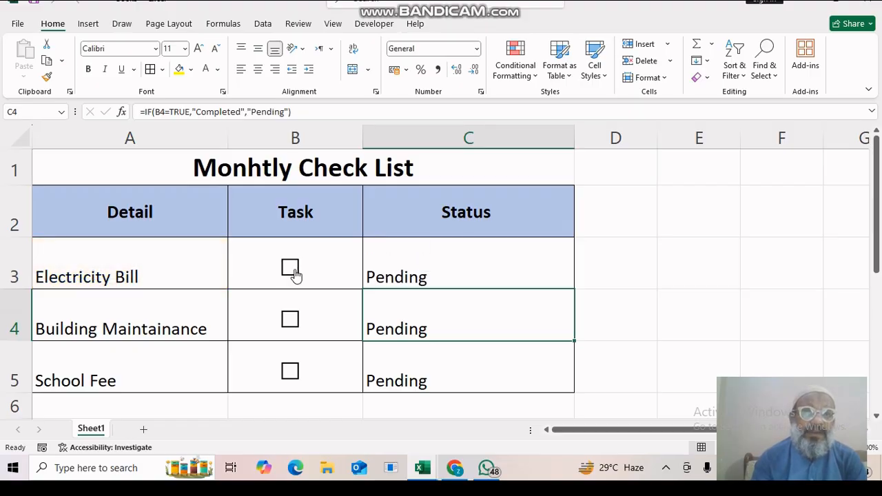
left_click(289, 322)
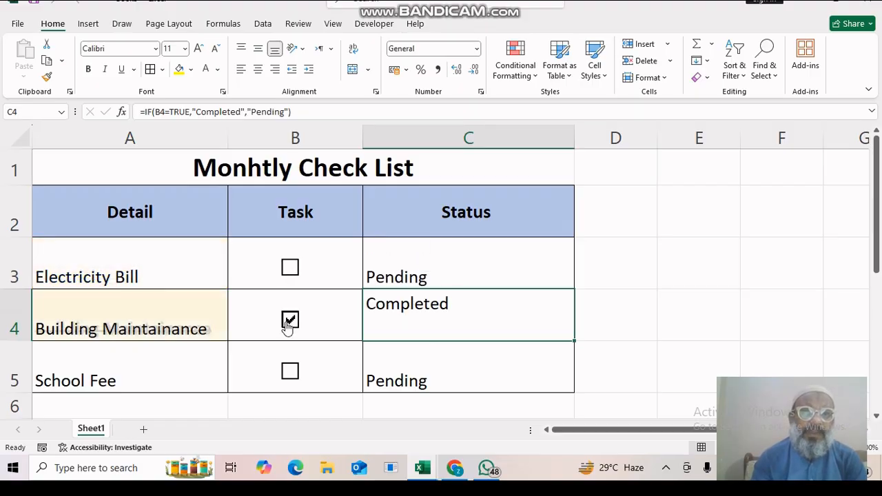
left_click(290, 371)
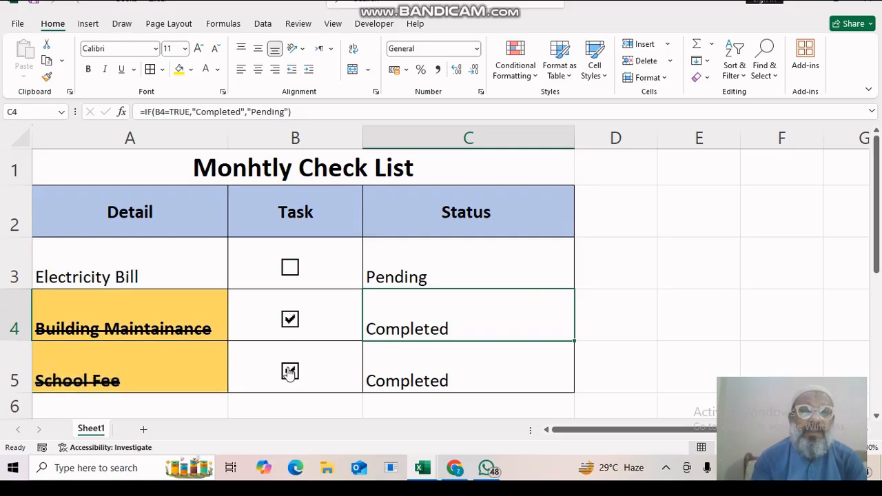
left_click(290, 372)
left_click(290, 320)
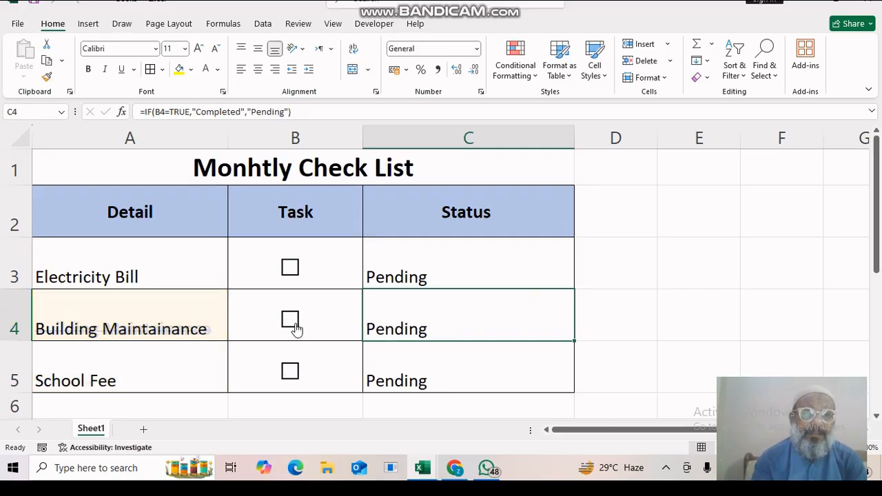